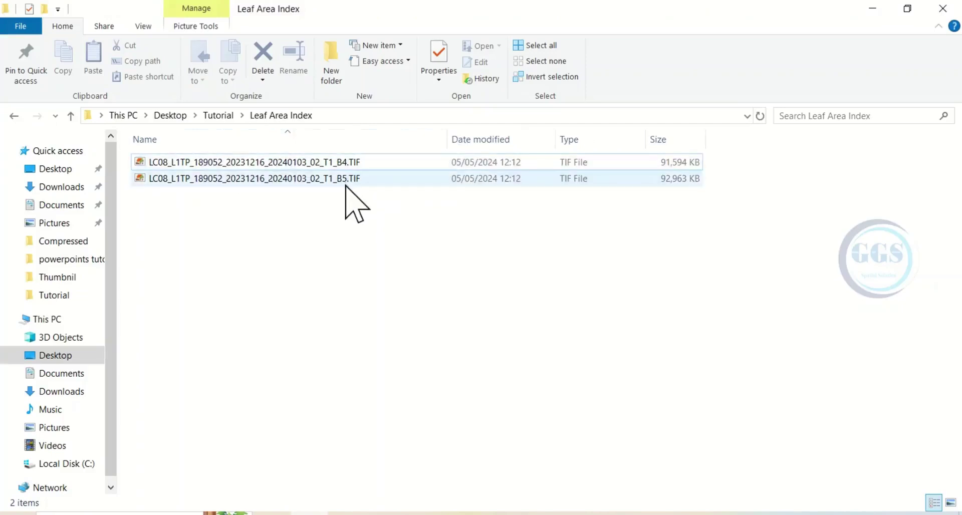
# Step: Switch to QGIS and load the Landsat rasters LC08_L1TP_189052_20231216_20240103_02_T1_B4.TIF and LC08_L1TP_189052_20231216_20240103_02_T1_B5.TIF from the Leaf Area Index folder
pyautogui.click(873, 9)
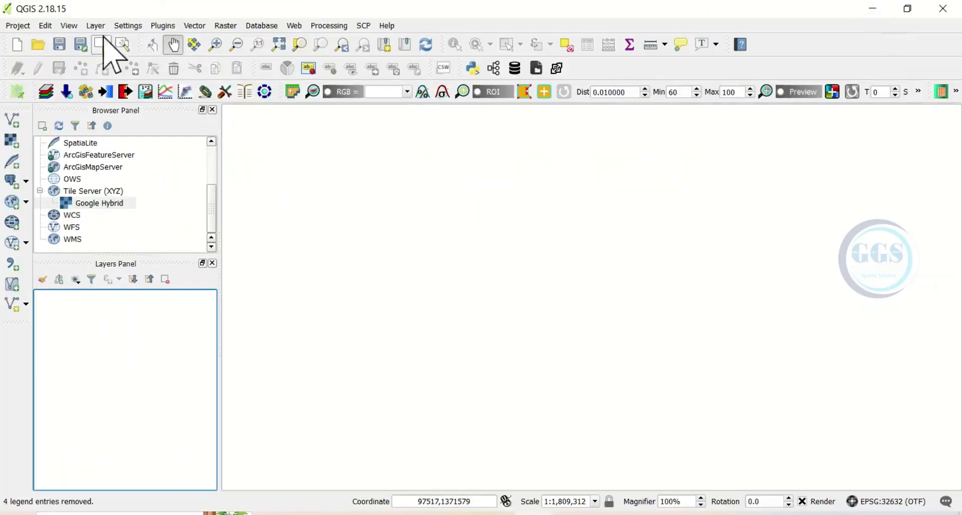
pyautogui.click(11, 142)
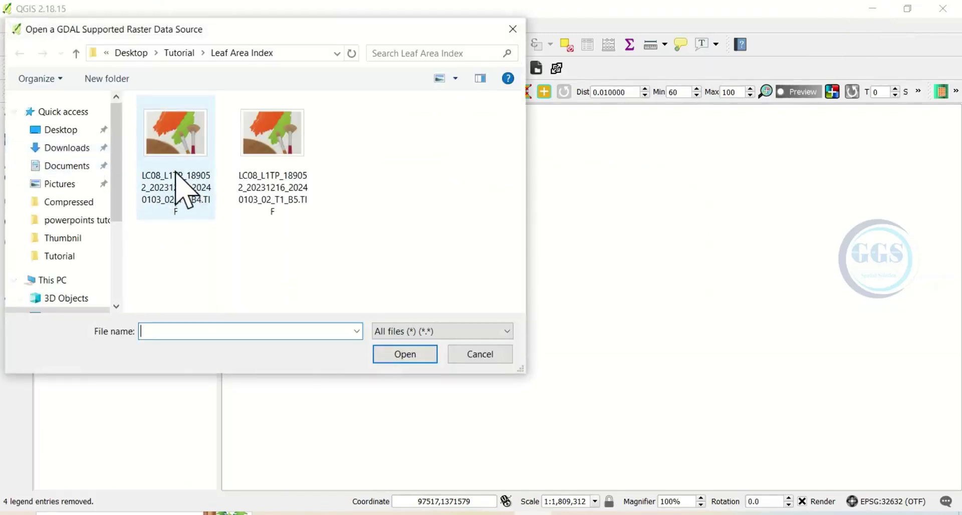
pyautogui.click(174, 171)
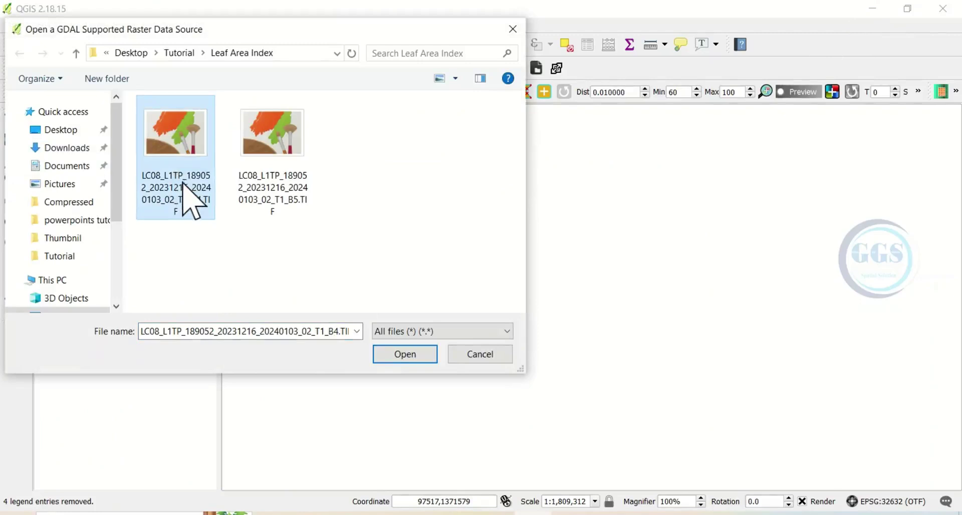
pyautogui.keyDown('ctrl'); pyautogui.click(284, 197); pyautogui.keyUp('ctrl')
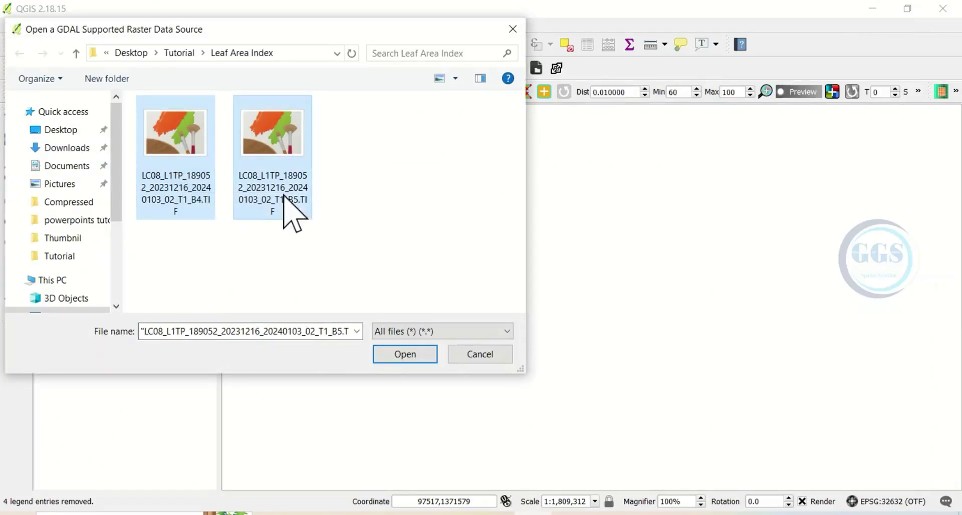
pyautogui.click(404, 356)
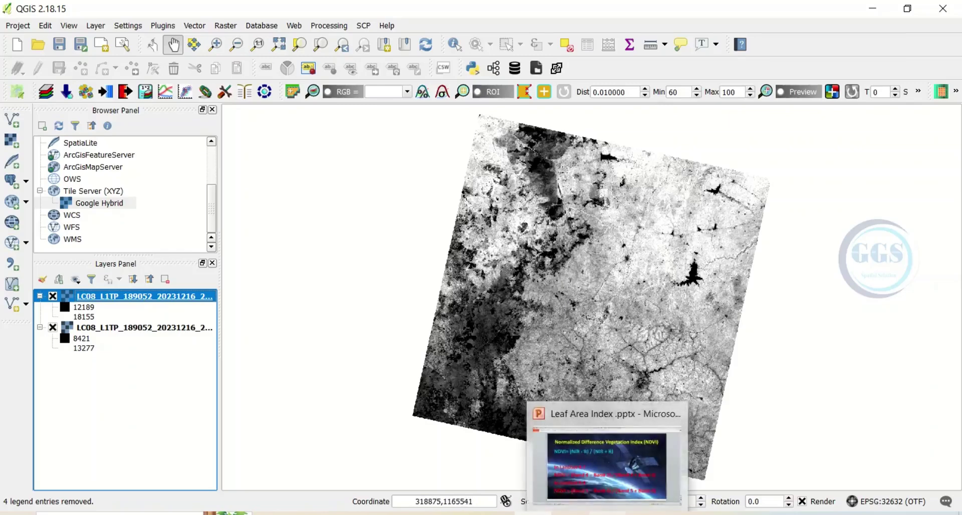
# Step: Consult the NDVI formula slide in PowerPoint, return to QGIS and open the Raster Calculator ready for an expression
pyautogui.click(597, 491)
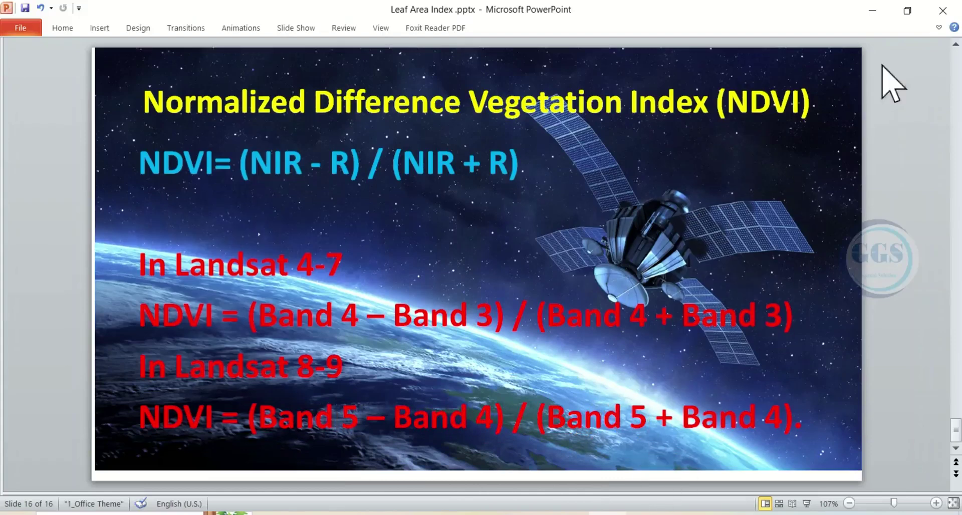
pyautogui.click(872, 11)
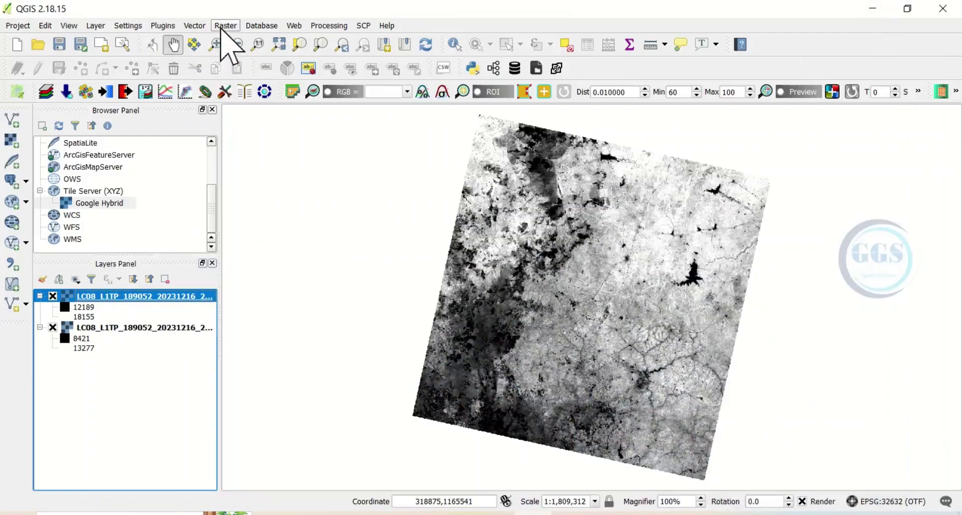
pyautogui.click(222, 26)
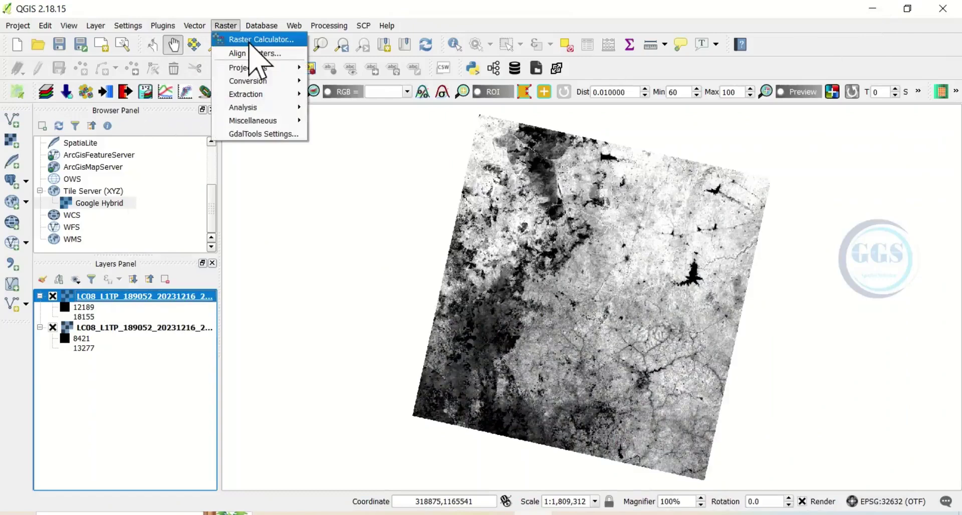
pyautogui.click(251, 40)
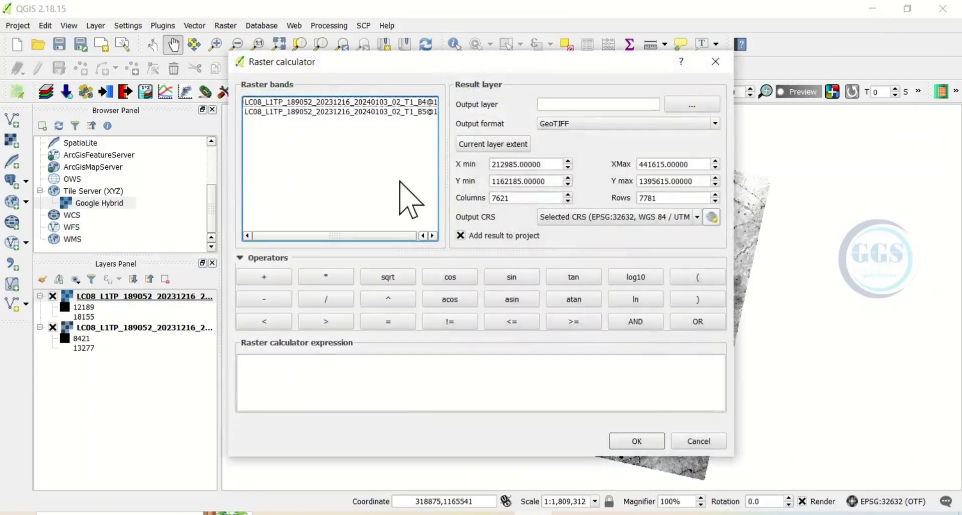
pyautogui.click(275, 373)
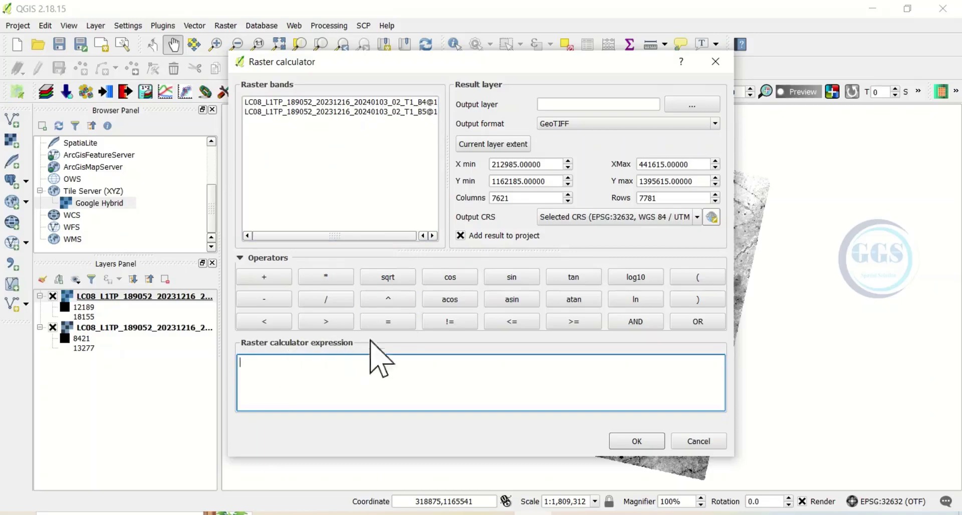
# Step: Enter the NDVI numerator in the expression as band B5 minus band B4, enclosed in parentheses
pyautogui.click(688, 276)
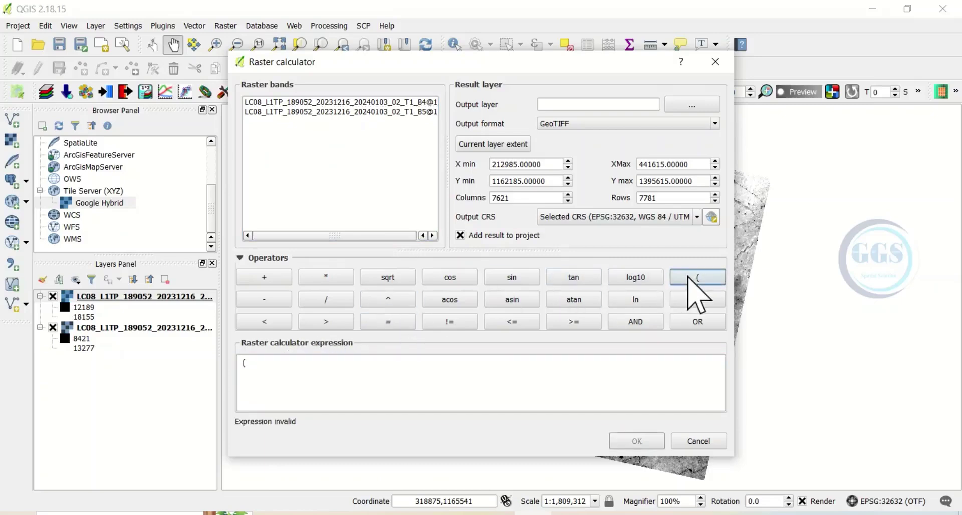
pyautogui.doubleClick(393, 111)
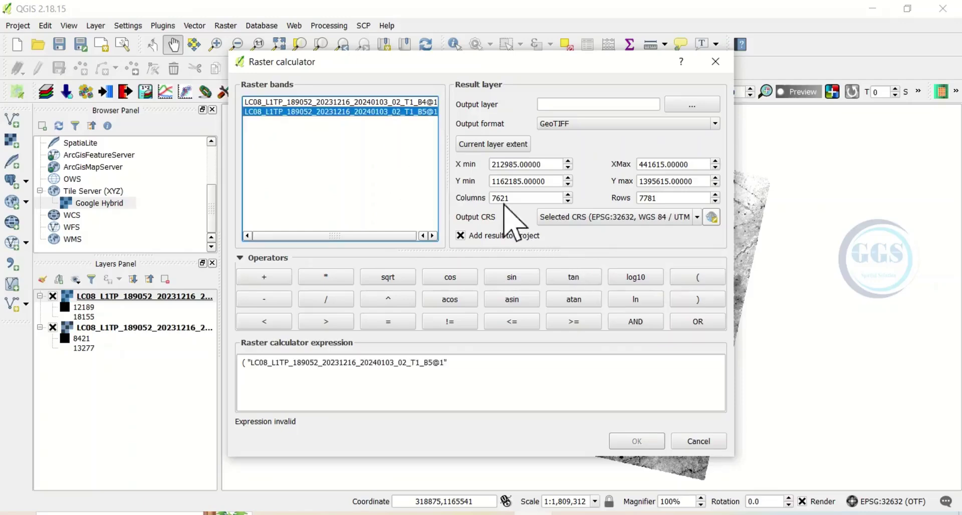
pyautogui.click(277, 300)
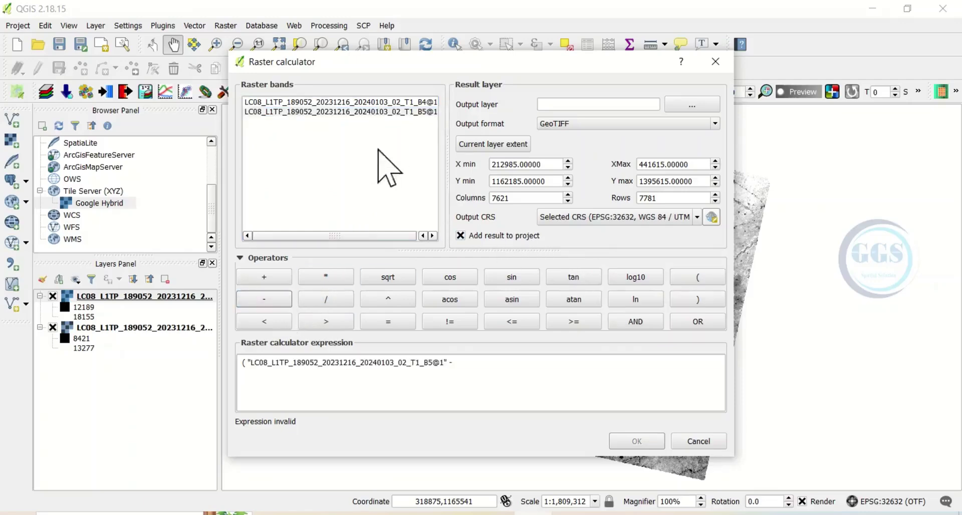
pyautogui.doubleClick(387, 103)
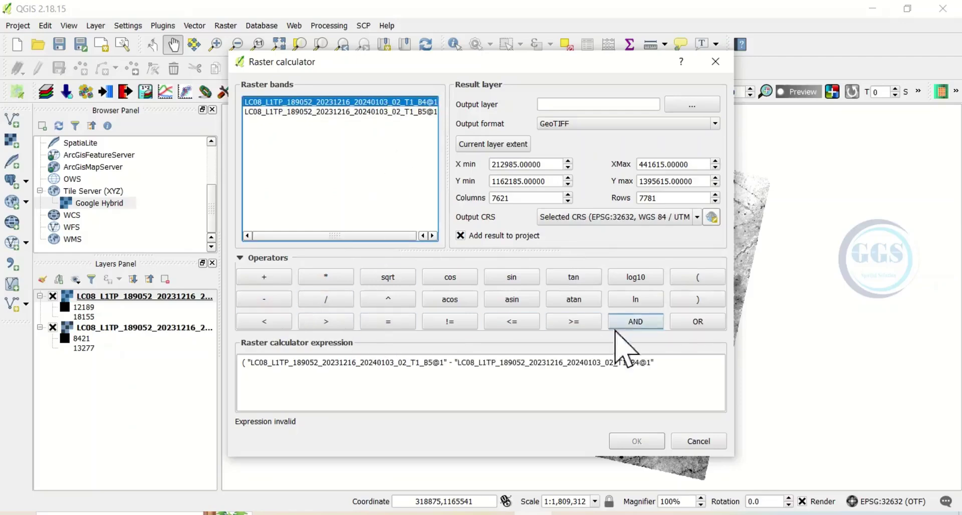
pyautogui.click(694, 301)
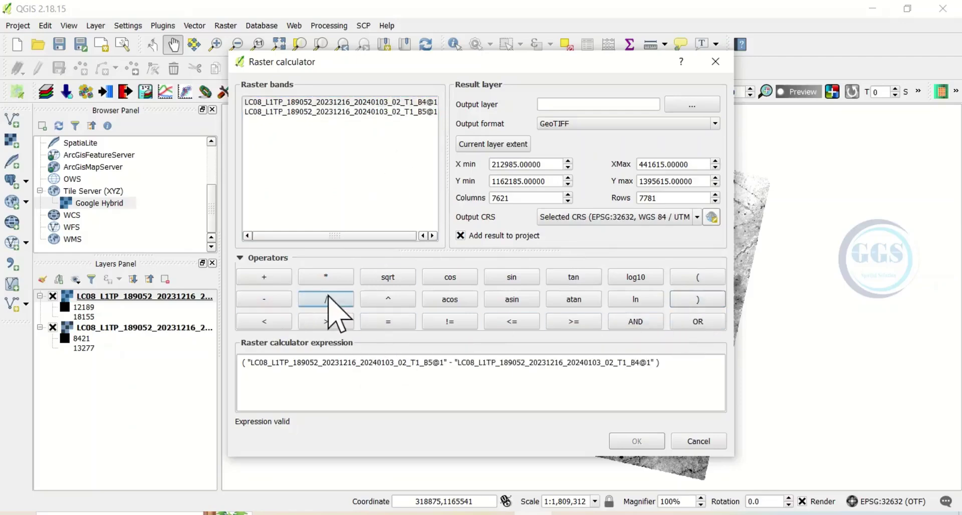
# Step: Divide the numerator by the sum of bands B5 and B4, enclosed in parentheses, to complete the NDVI expression
pyautogui.click(682, 281)
pyautogui.click(383, 117)
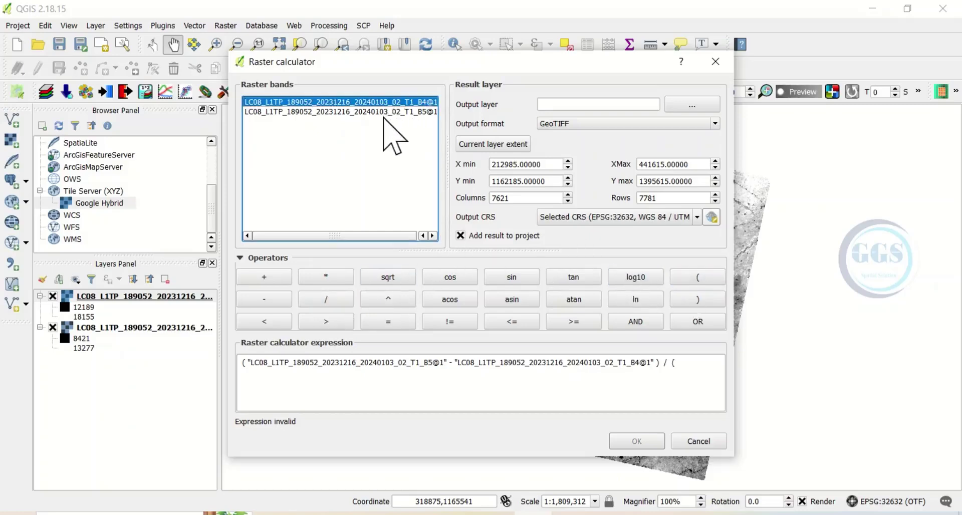
pyautogui.doubleClick(383, 113)
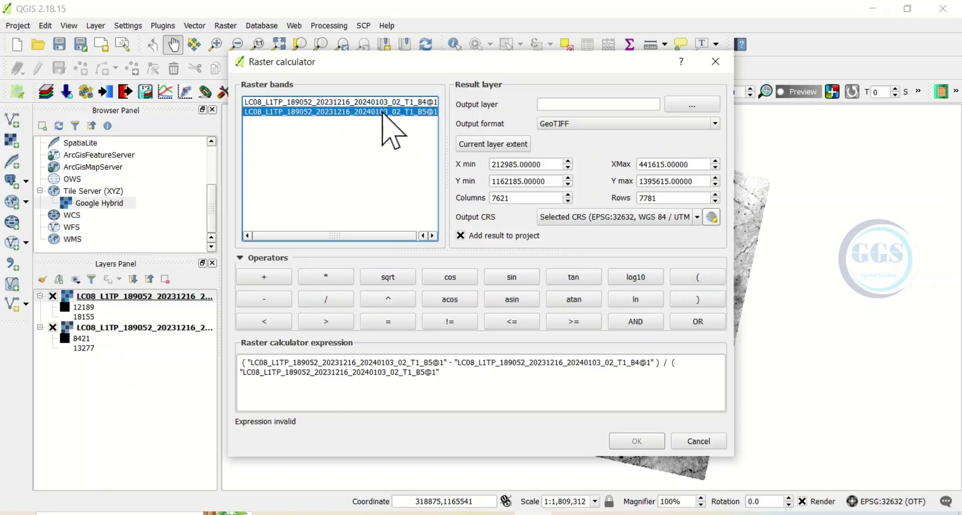
pyautogui.click(273, 281)
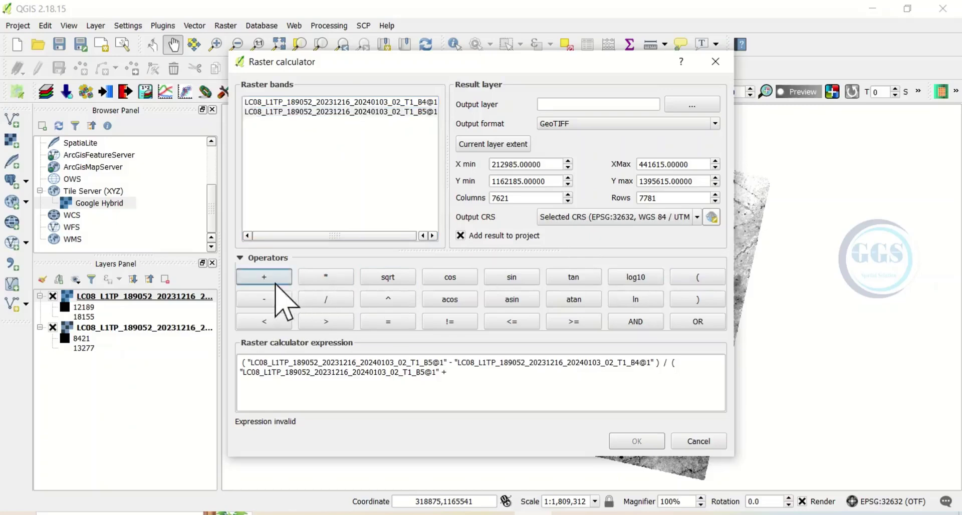
pyautogui.doubleClick(394, 103)
pyautogui.click(699, 303)
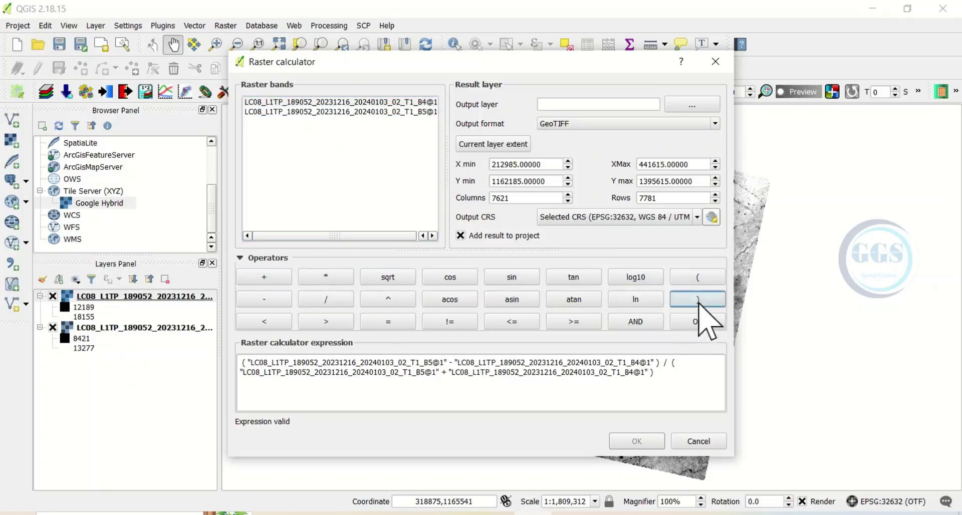
# Step: Set the output layer to a file named NDVI in the Desktop/Tutorial/Leaf Area Index folder
pyautogui.click(693, 107)
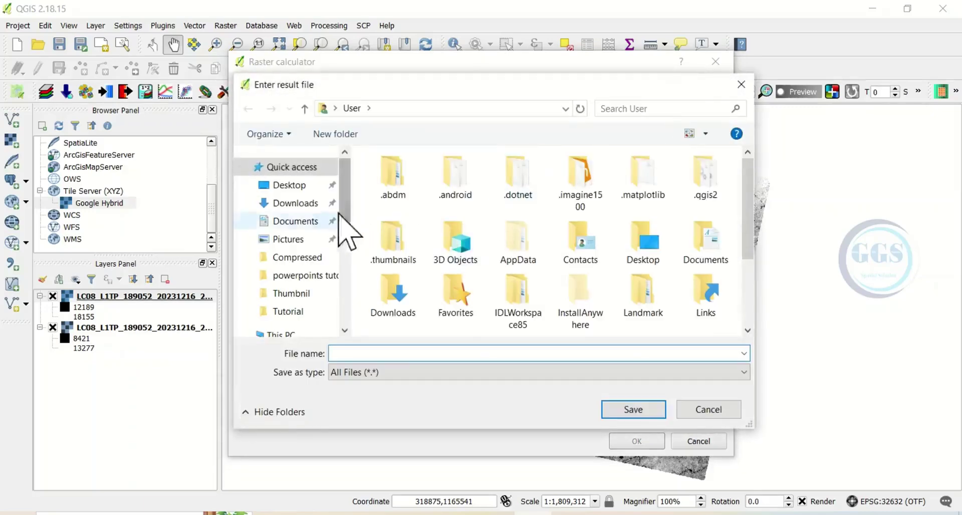
pyautogui.click(308, 191)
pyautogui.doubleClick(420, 261)
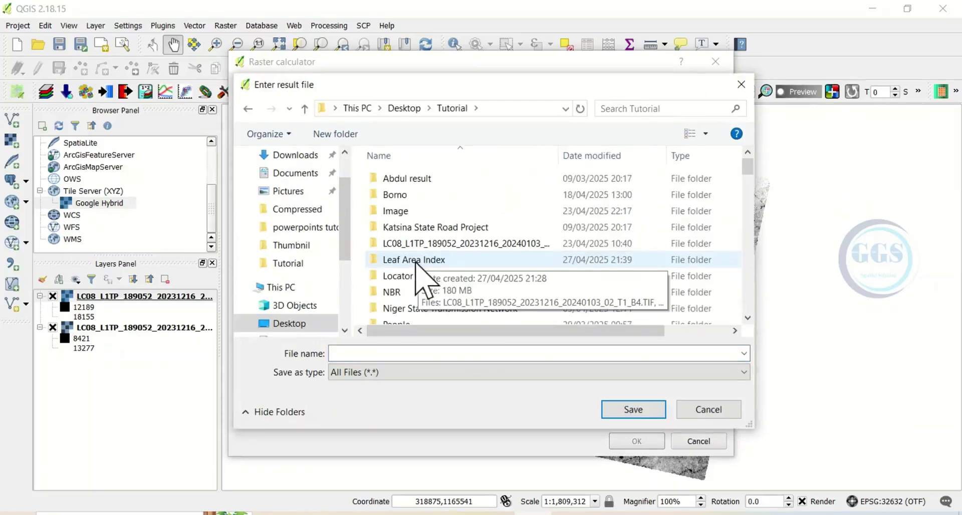
pyautogui.doubleClick(415, 261)
pyautogui.click(388, 354)
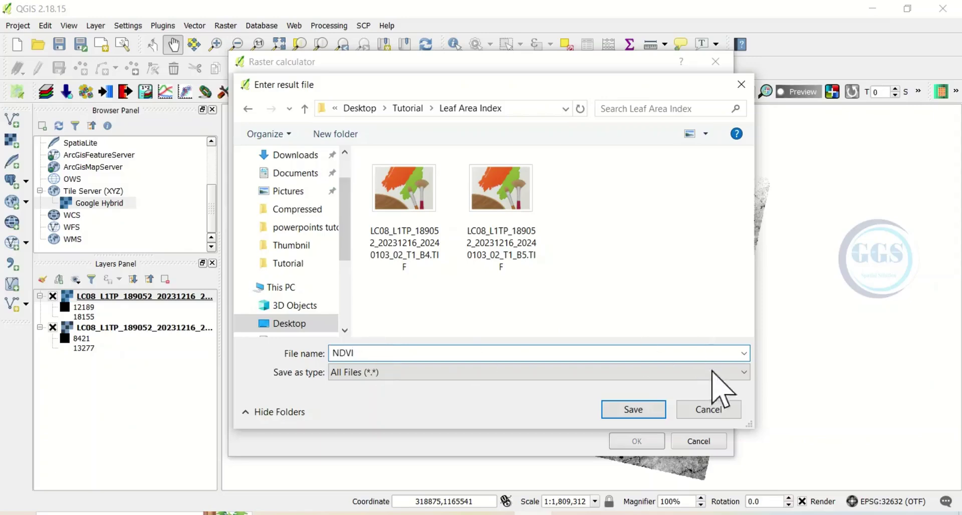
pyautogui.click(624, 412)
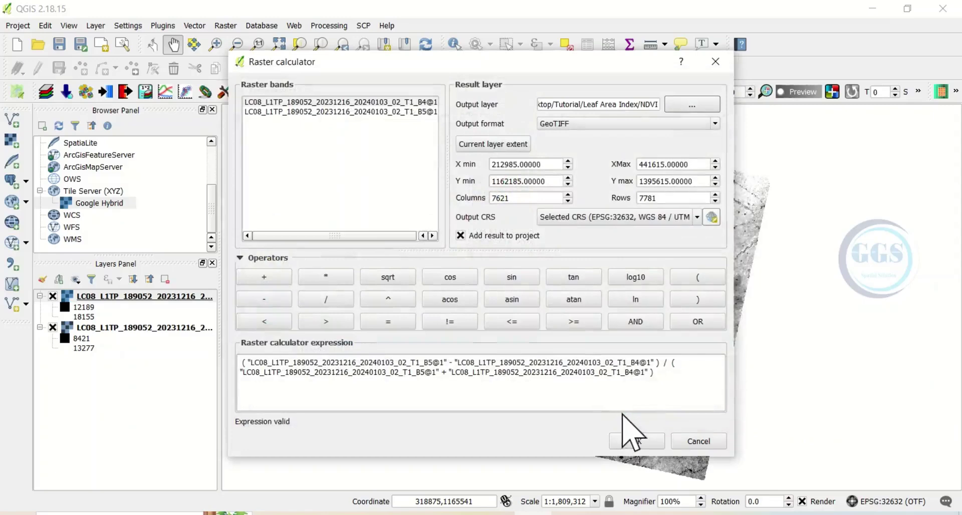
# Step: Run the NDVI calculation and hide the B4 and B5 band layers
pyautogui.click(635, 443)
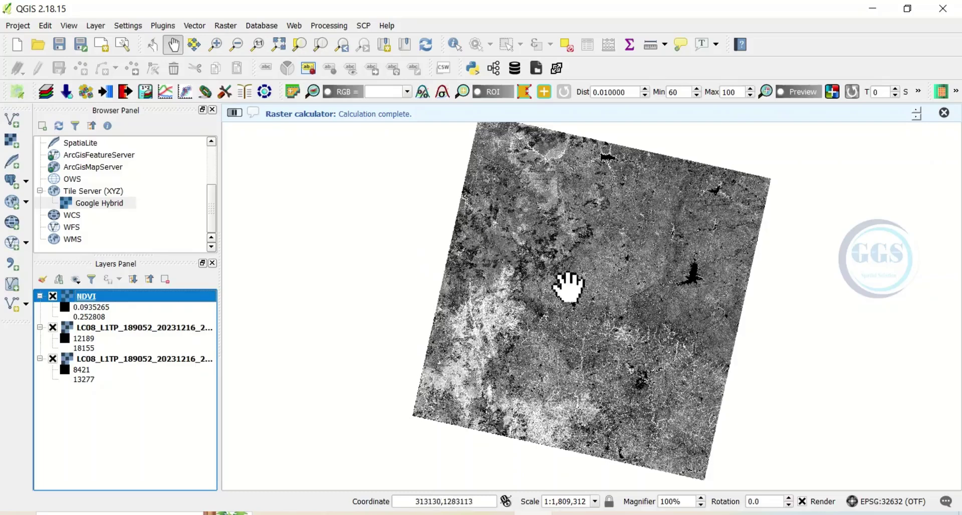
pyautogui.click(52, 359)
pyautogui.click(53, 328)
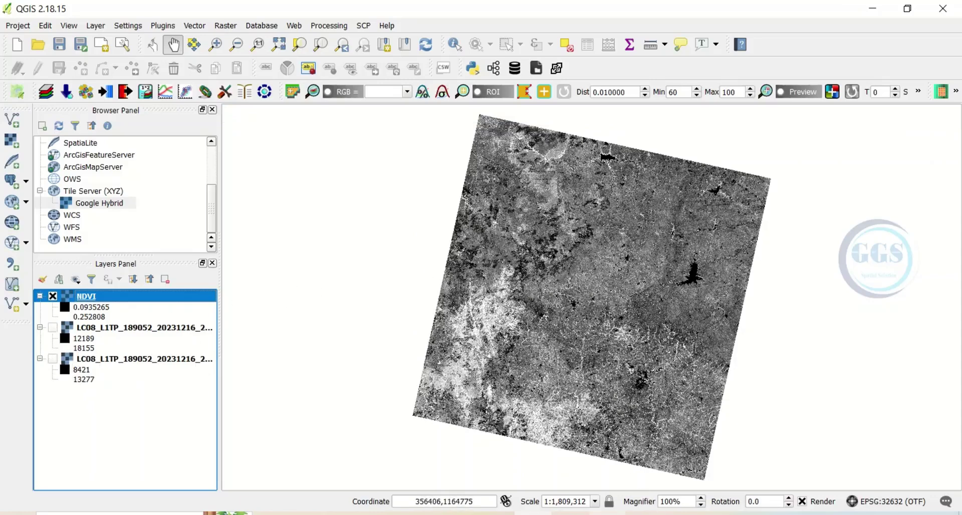
# Step: Switch to the Leaf Area Index presentation in PowerPoint and go back from the NDVI slide to consult the preceding slide
pyautogui.moveTo(607, 513)
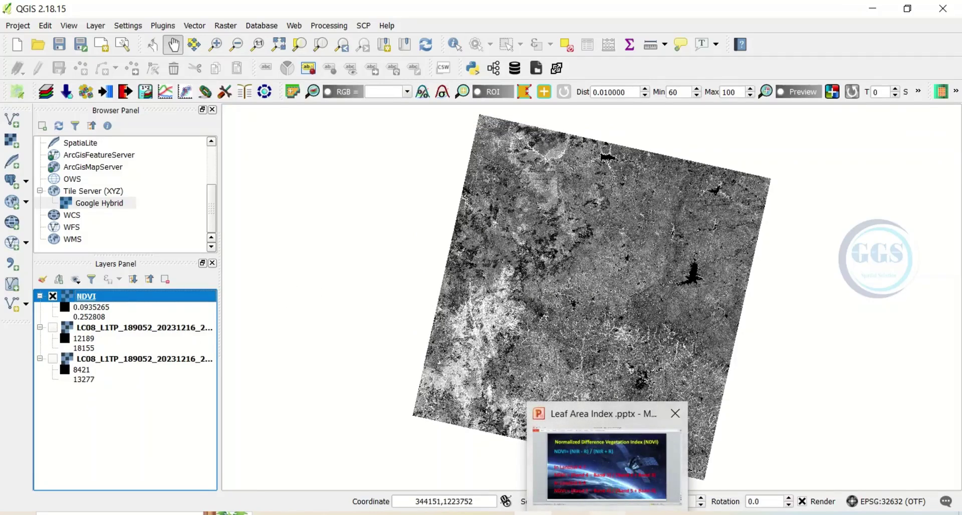
pyautogui.click(625, 423)
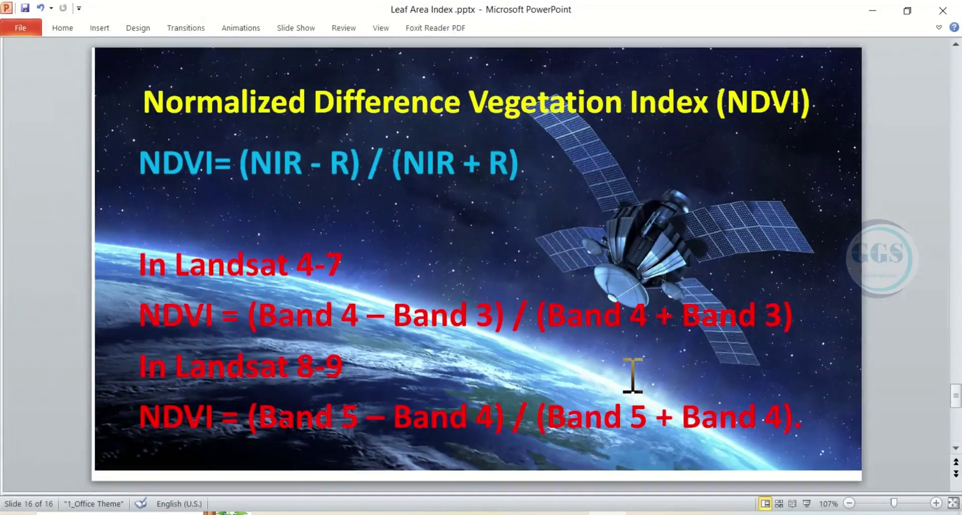
pyautogui.scroll(1, 448, 258)
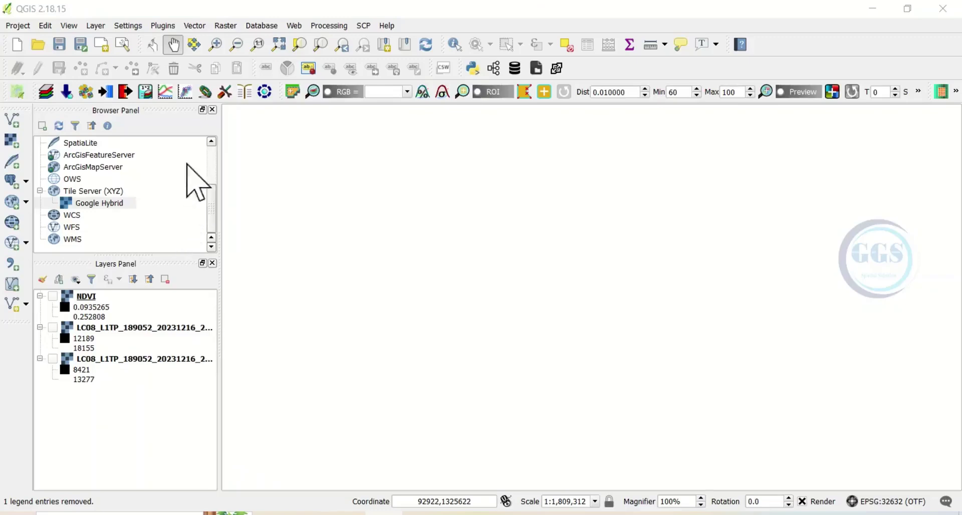
# Step: Open the Raster Calculator and start the Leaf Area Index expression with 1 / 0.5 *
pyautogui.click(232, 26)
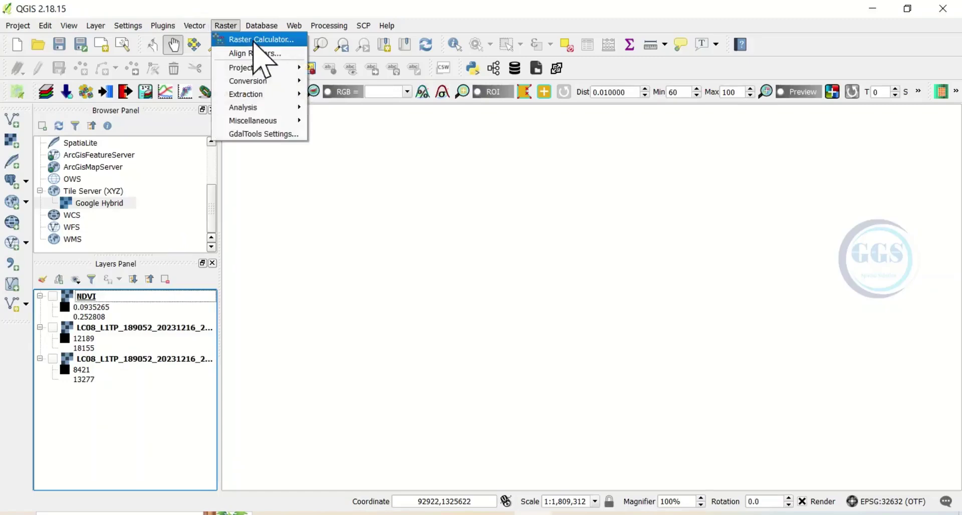
pyautogui.click(256, 40)
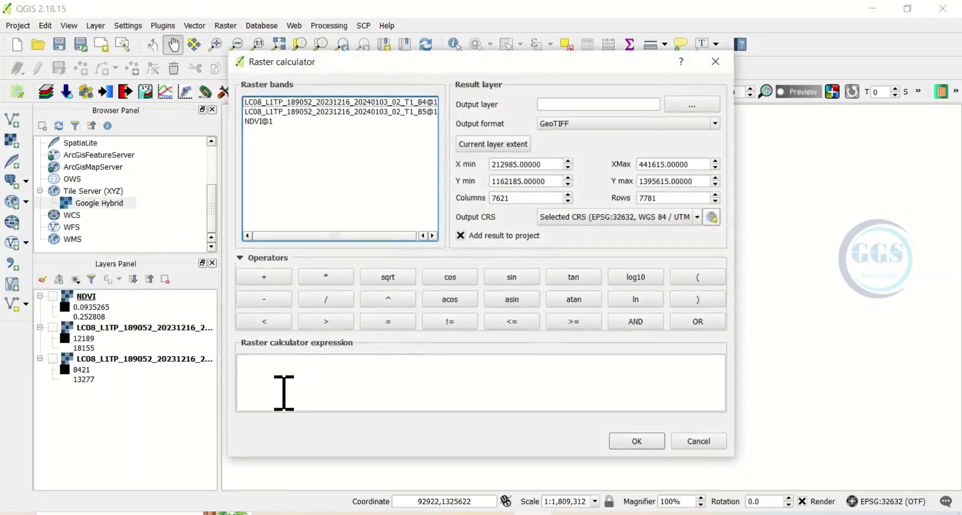
pyautogui.click(282, 384)
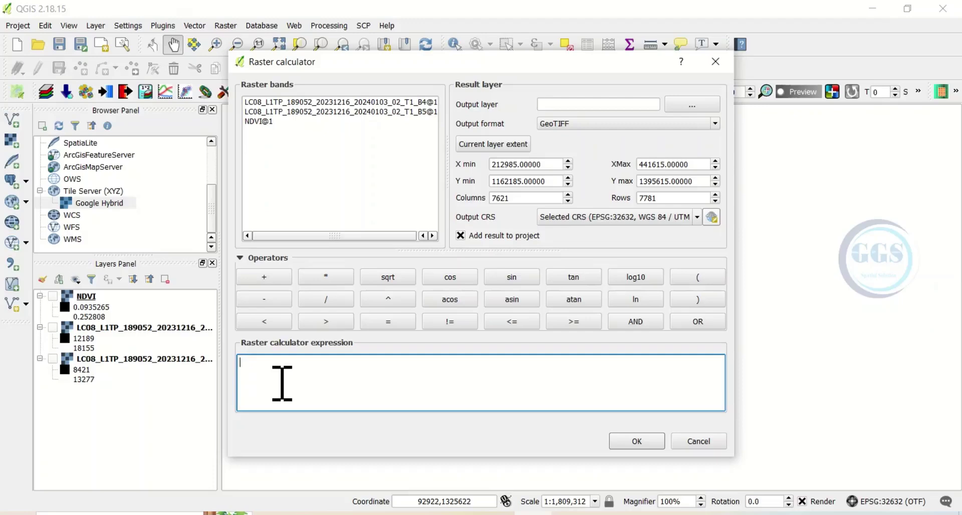
pyautogui.click(335, 299)
pyautogui.click(262, 369)
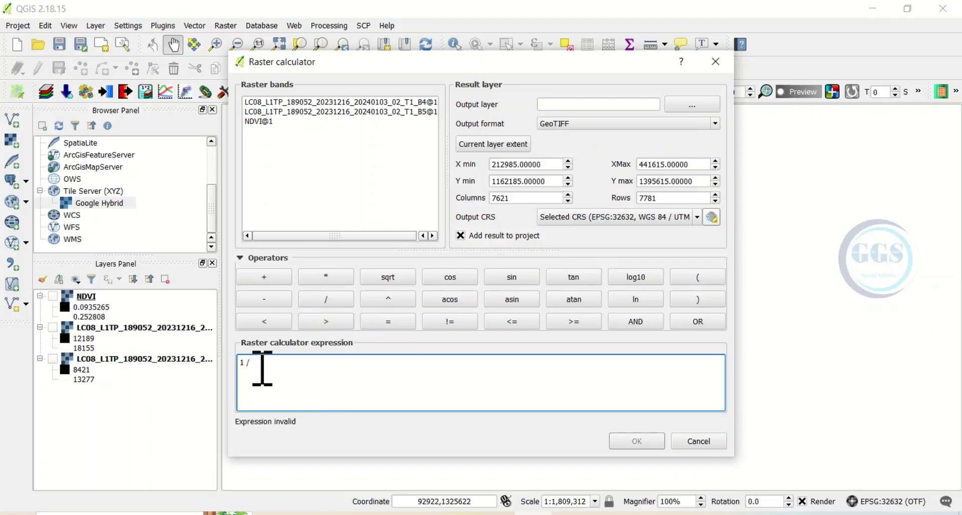
pyautogui.write('0.')
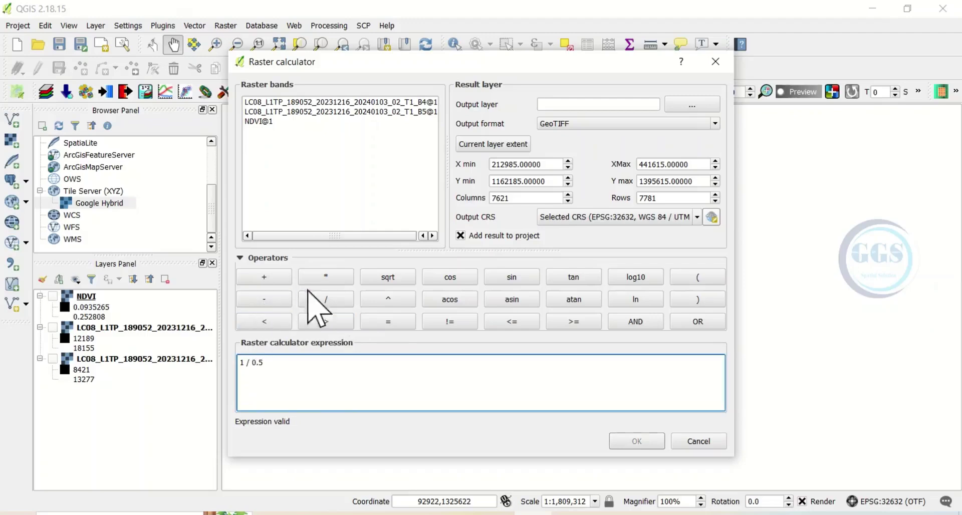
pyautogui.write('5')
pyautogui.click(335, 279)
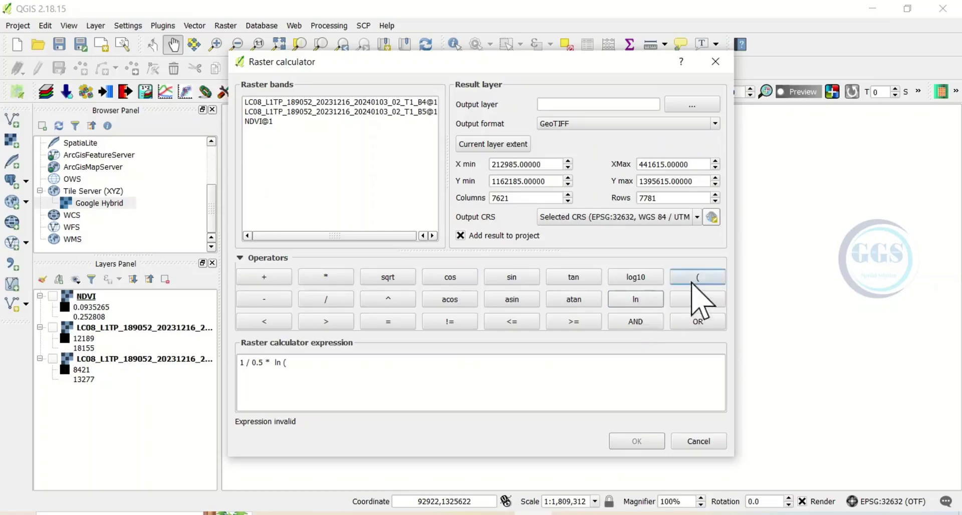
# Step: Complete the expression with the natural-log term ln ( ( 1 / 1 - "NDVI@1" ) )
pyautogui.click(307, 369)
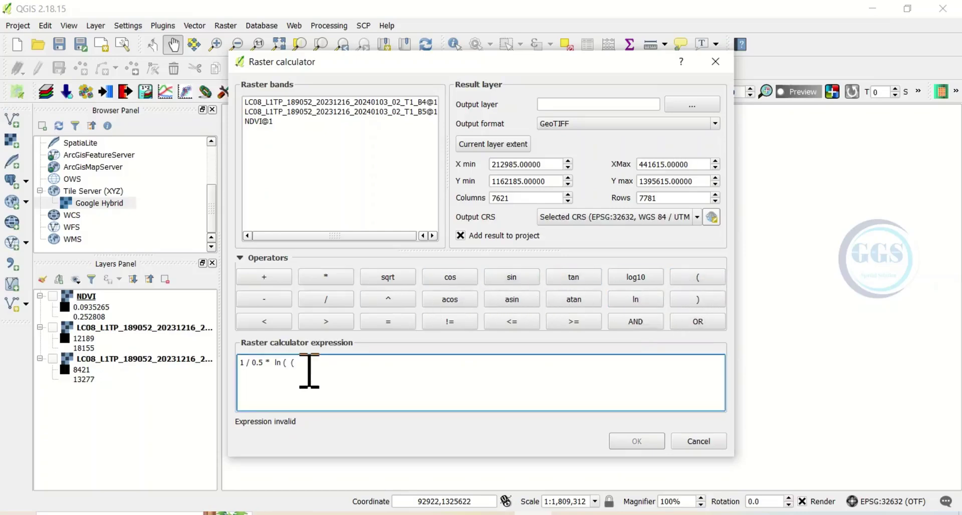
pyautogui.write('1')
pyautogui.click(341, 303)
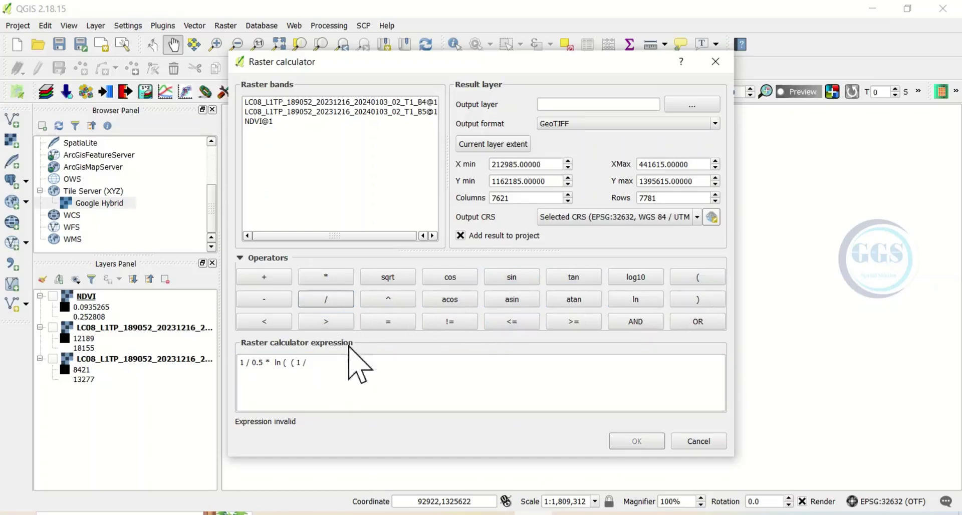
pyautogui.click(328, 365)
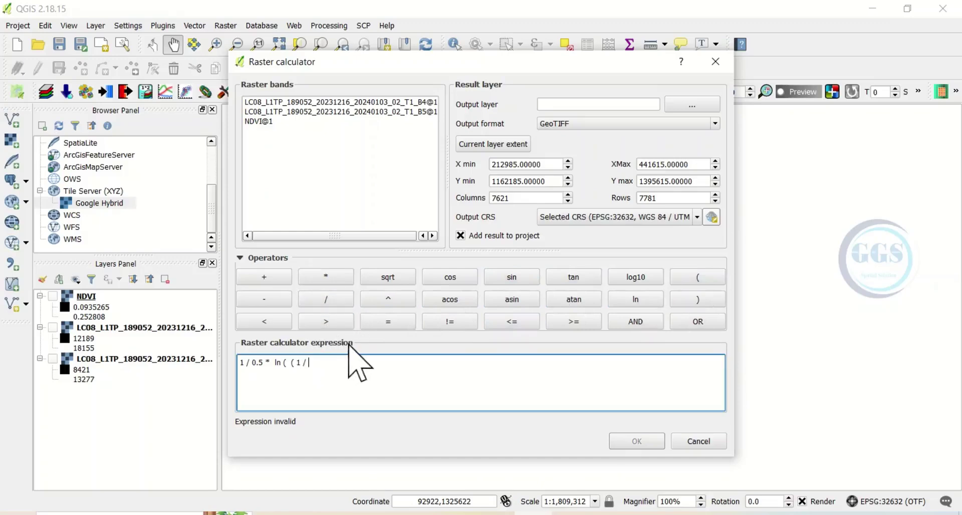
pyautogui.write('1')
pyautogui.click(276, 303)
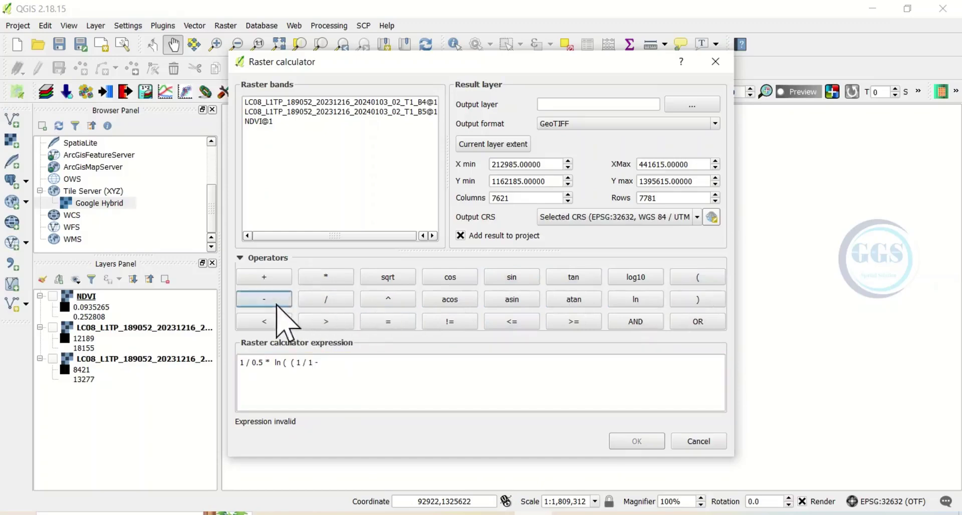
pyautogui.doubleClick(265, 122)
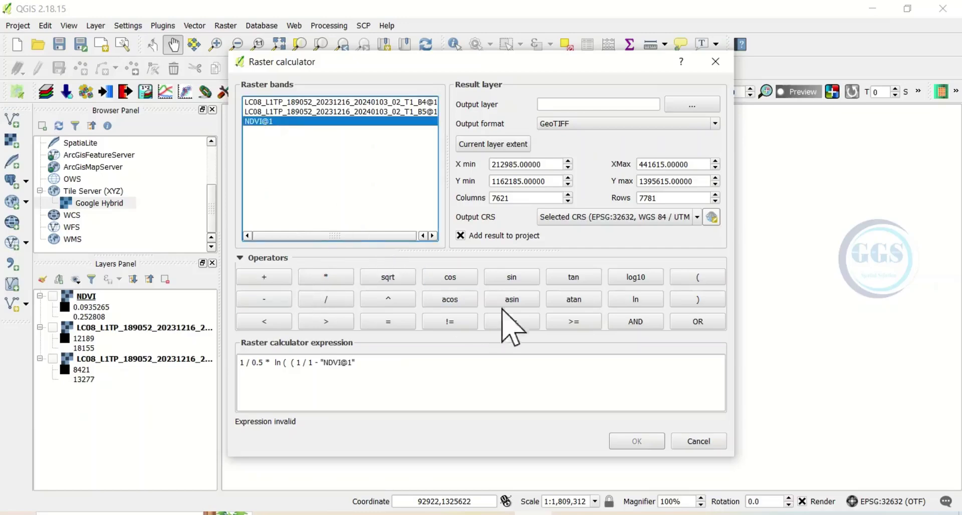
pyautogui.click(685, 298)
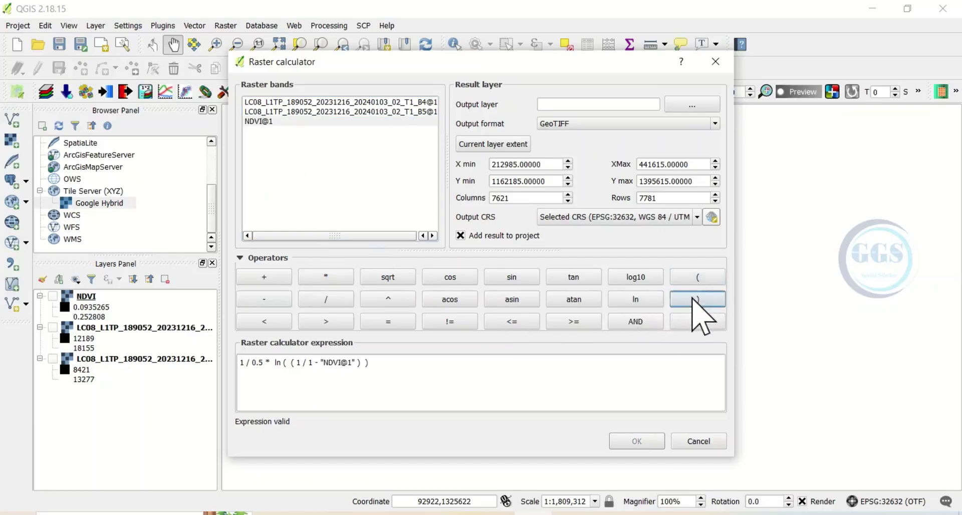
# Step: Set the output layer to a file named LAI in the Desktop/Tutorial/Leaf Area Index folder and run the calculation
pyautogui.click(690, 107)
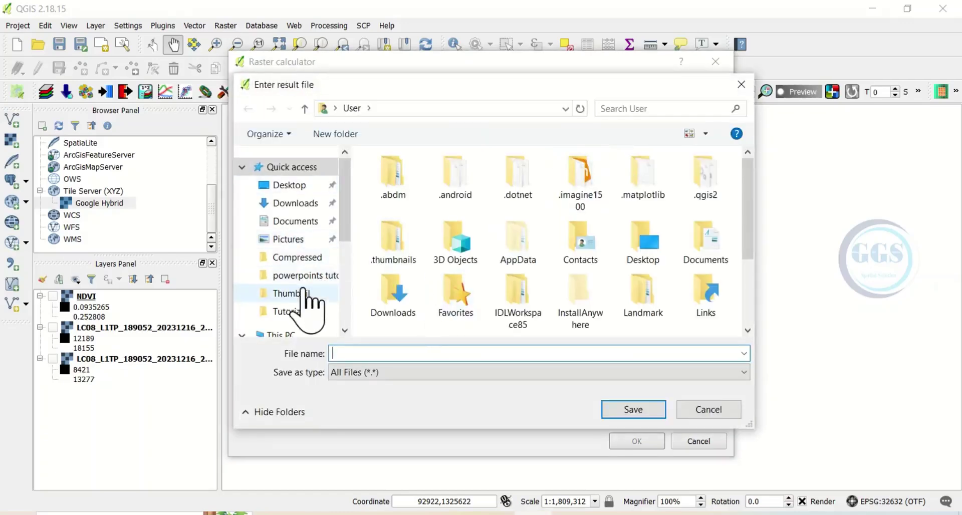
pyautogui.click(295, 186)
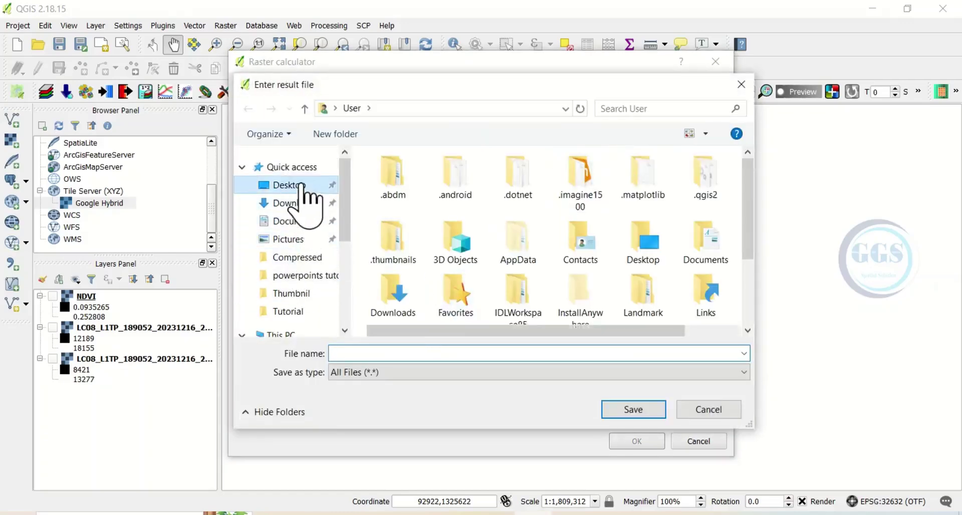
pyautogui.doubleClick(397, 228)
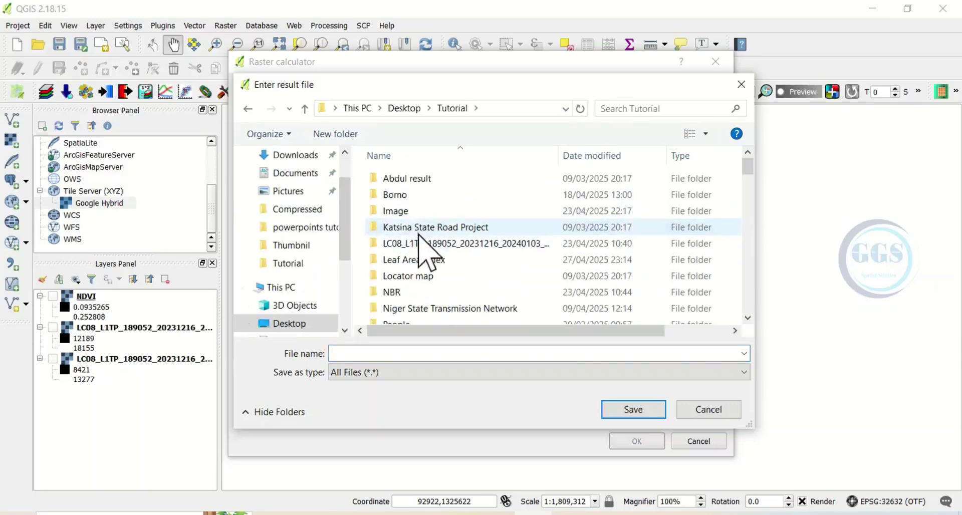
pyautogui.doubleClick(414, 260)
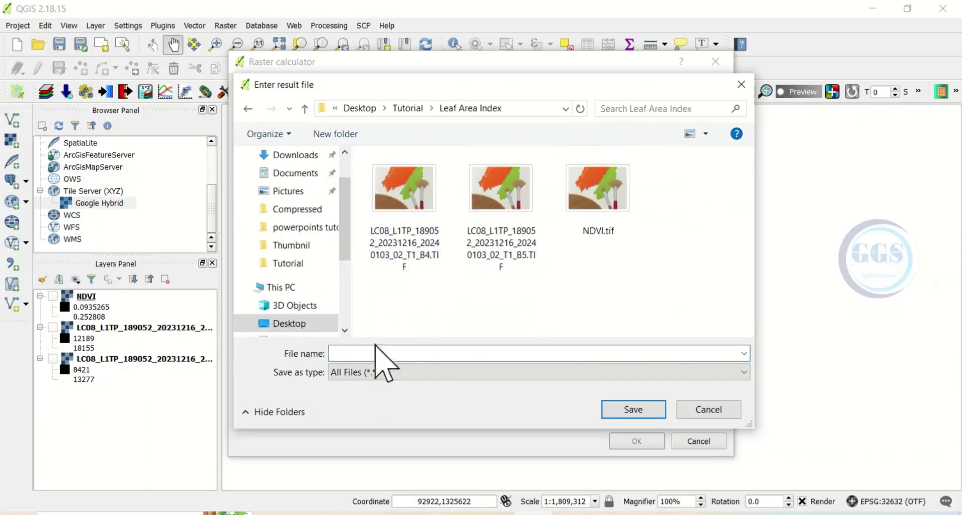
pyautogui.write('LAI')
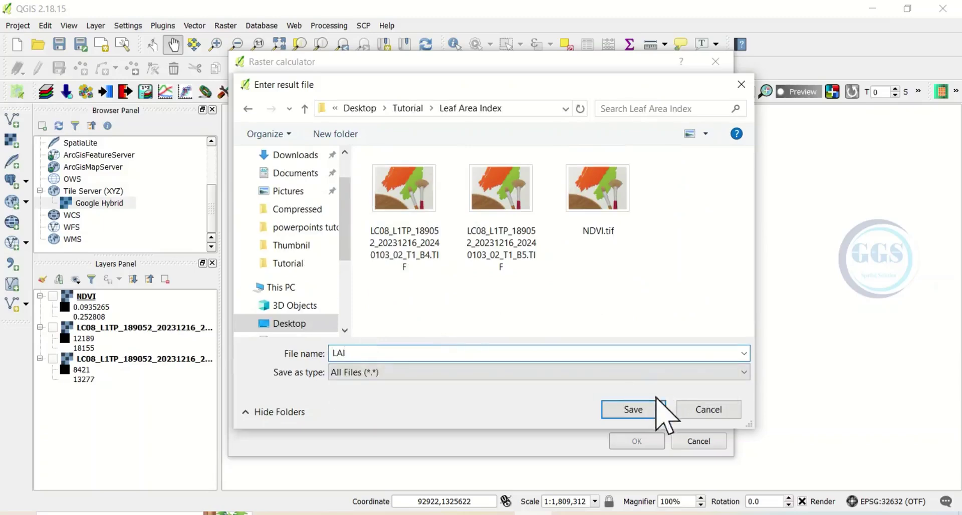
pyautogui.click(634, 410)
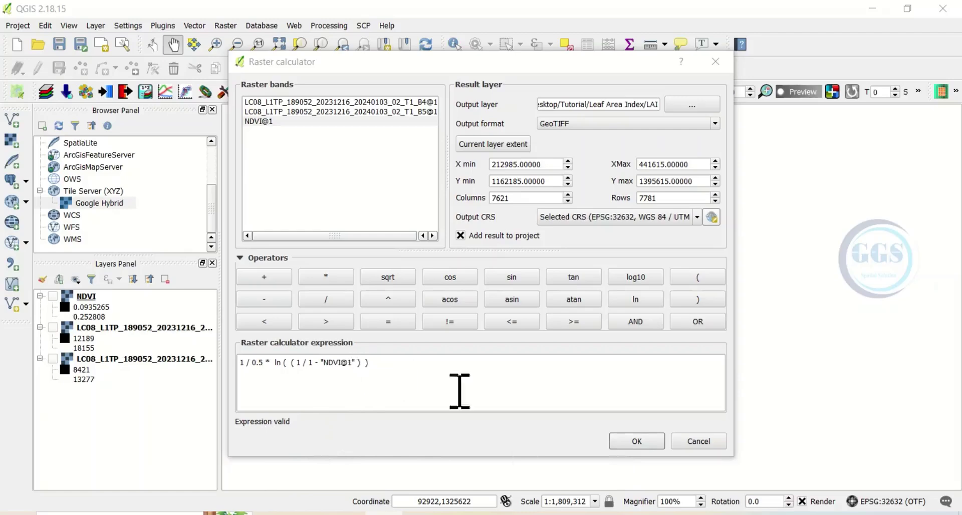
pyautogui.click(639, 441)
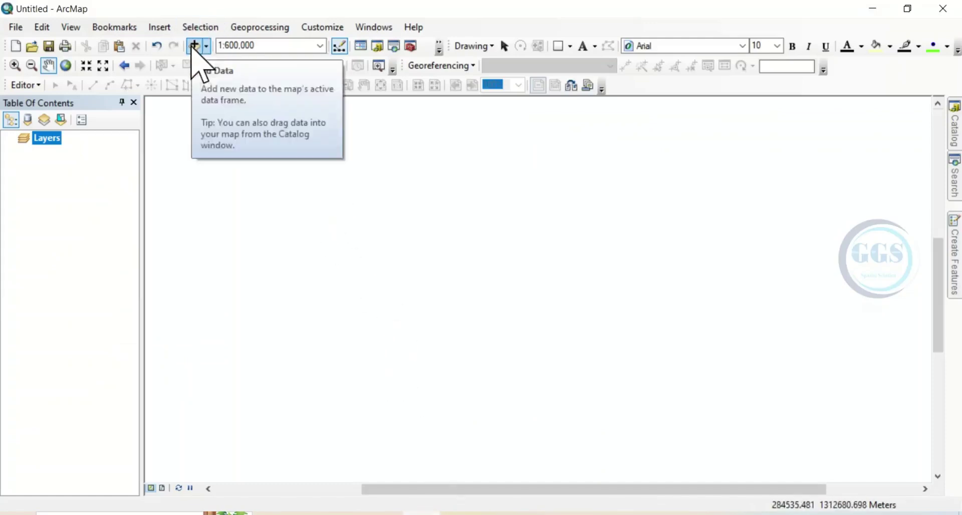
# Step: Switch to ArcMap and add LAI.tif from the Leaf Area Index folder to the map
pyautogui.click(194, 45)
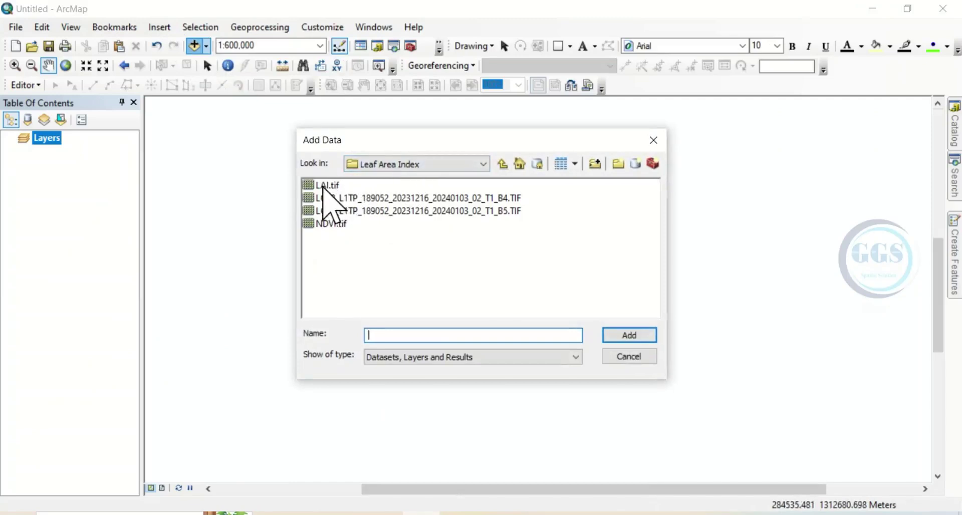
pyautogui.click(620, 340)
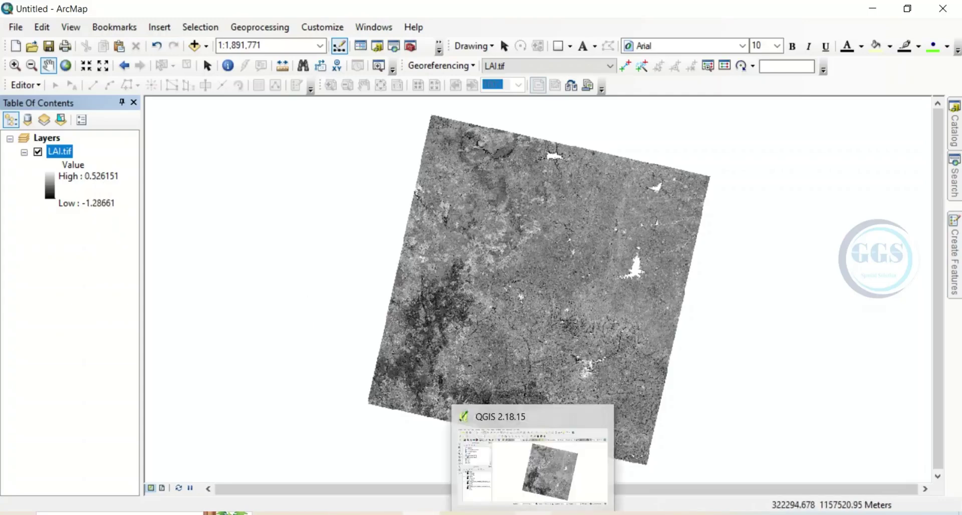
# Step: Switch back to QGIS, load the LAI layer's values with the Min / max option in its style properties, and apply them
pyautogui.click(533, 513)
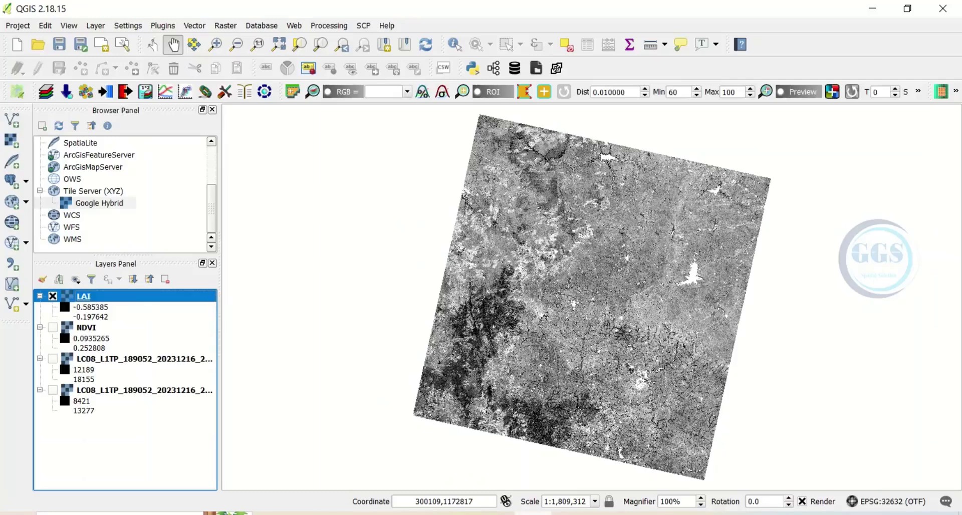
pyautogui.rightClick(85, 298)
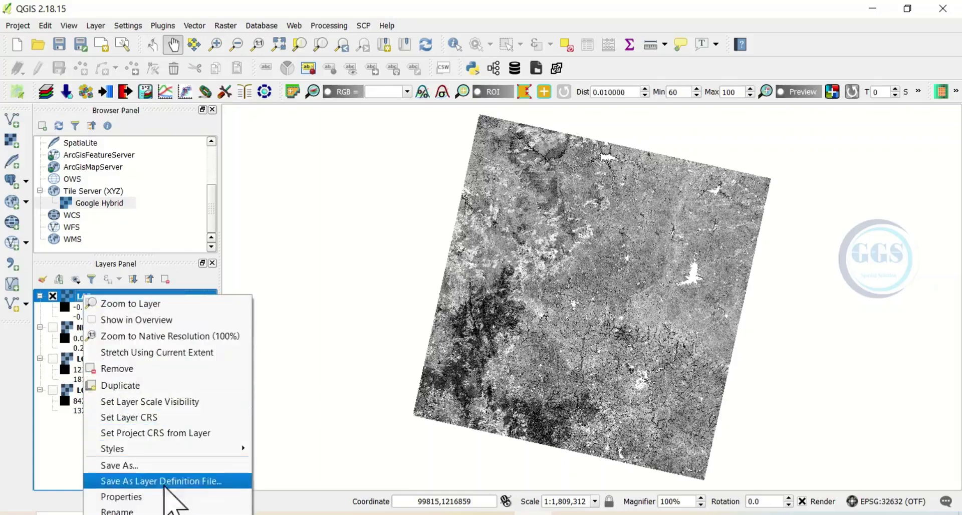
pyautogui.click(141, 498)
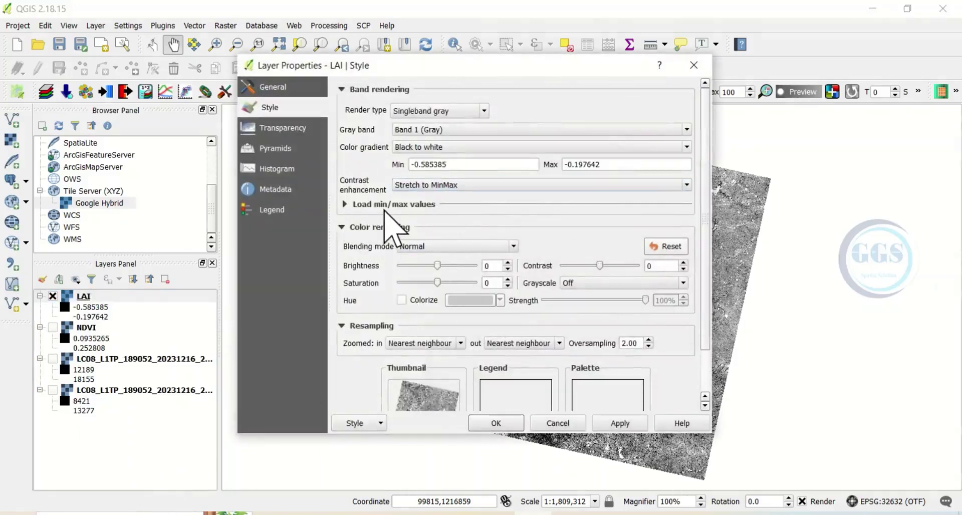
pyautogui.click(346, 204)
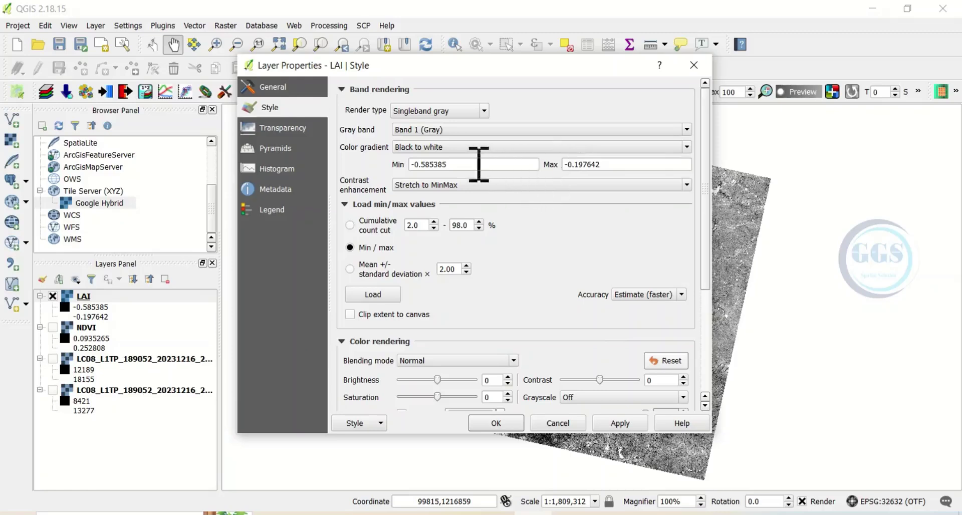
pyautogui.click(376, 294)
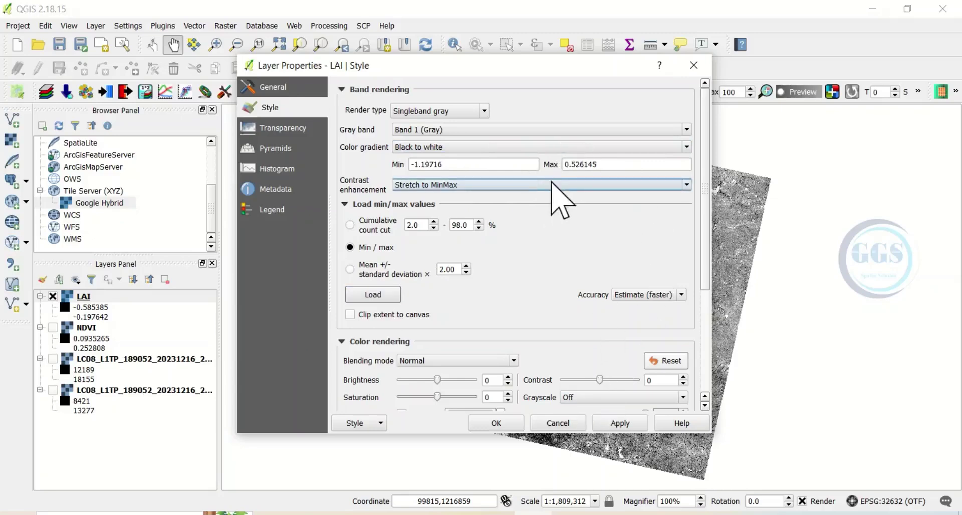
pyautogui.click(606, 424)
pyautogui.click(496, 424)
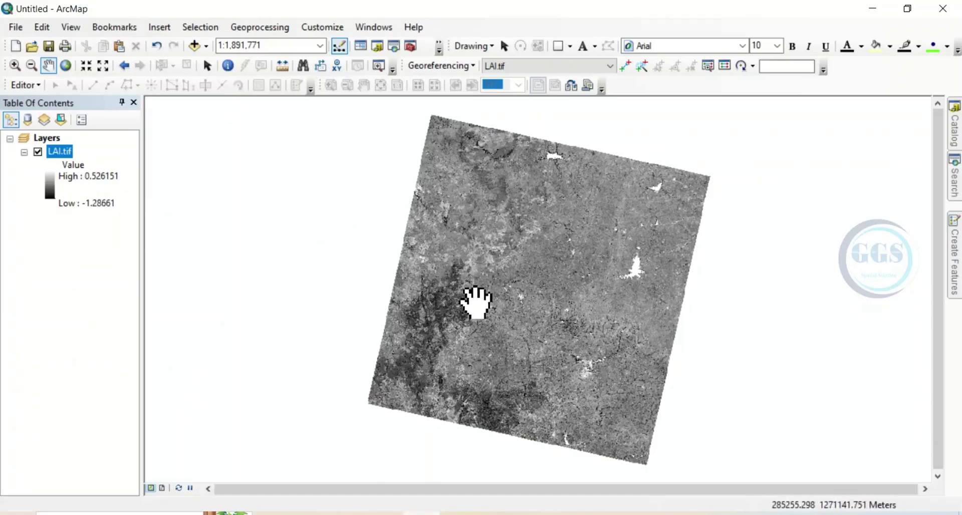
# Step: Switch to ArcMap and give LAI.tif the yellow-red-magenta-blue color ramp, inverted
pyautogui.doubleClick(49, 188)
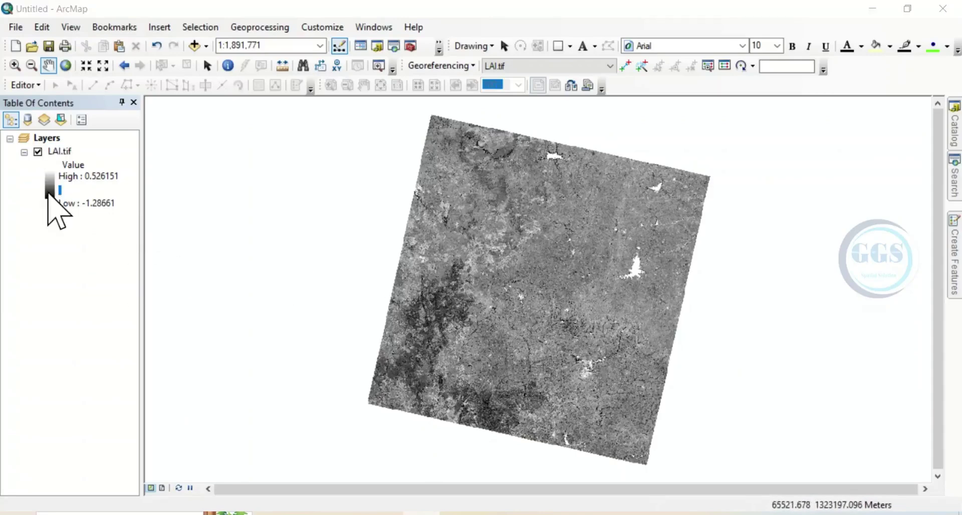
pyautogui.click(84, 245)
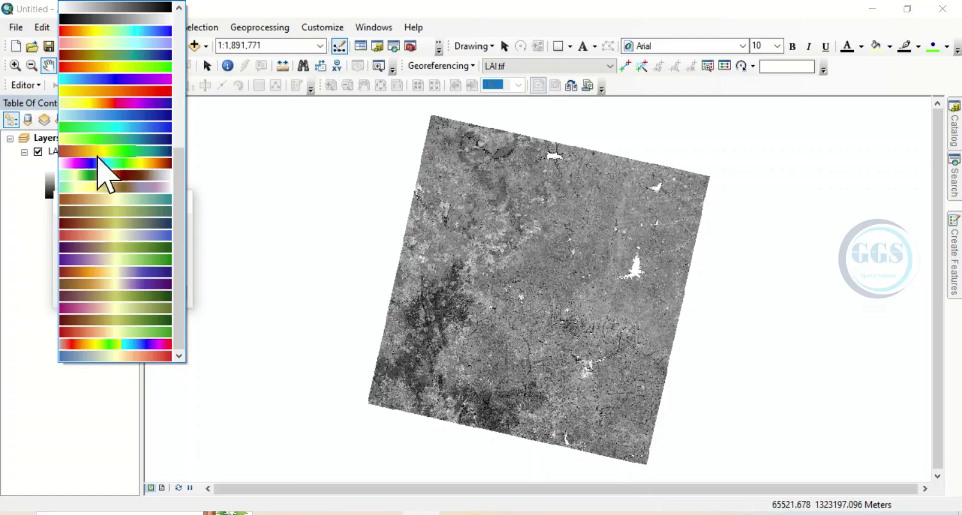
pyautogui.click(93, 103)
pyautogui.click(63, 262)
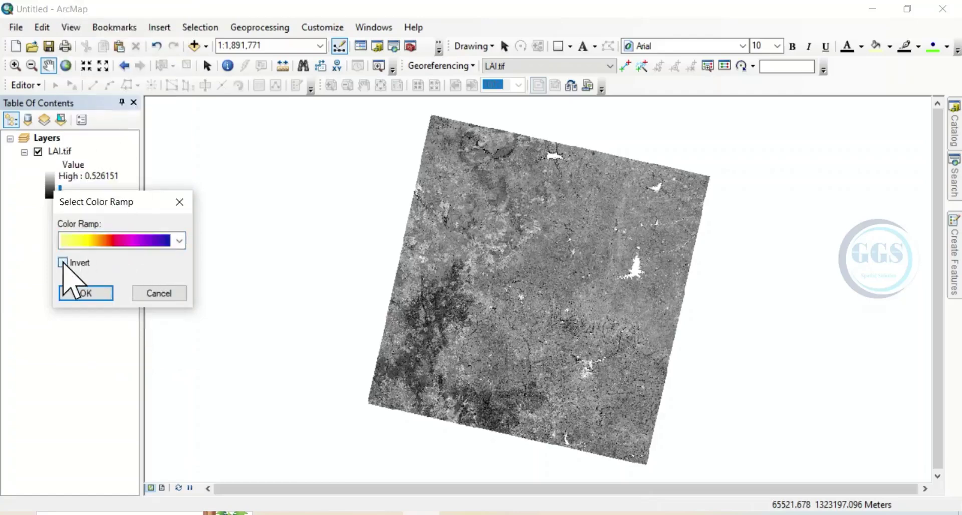
pyautogui.click(89, 292)
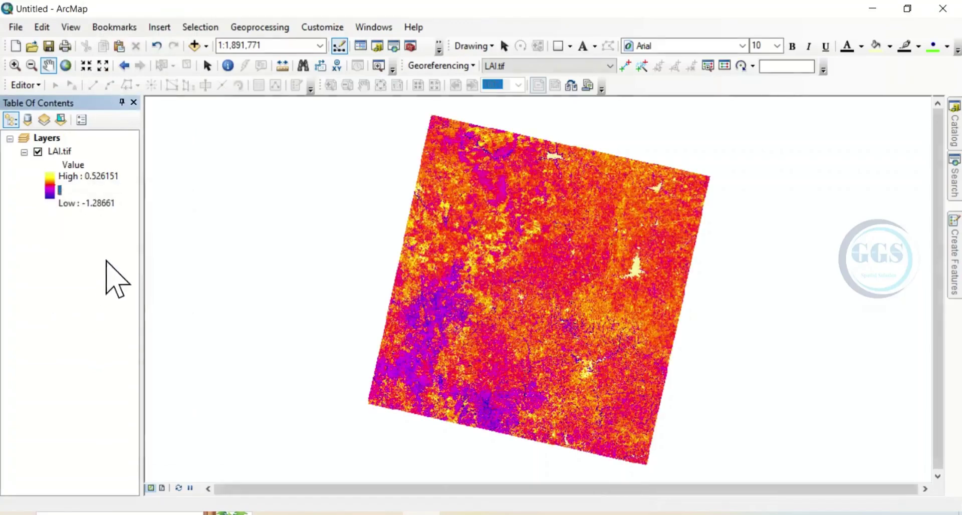
# Step: Change the LAI.tif symbology to Classified and compute the histogram it requires
pyautogui.rightClick(56, 151)
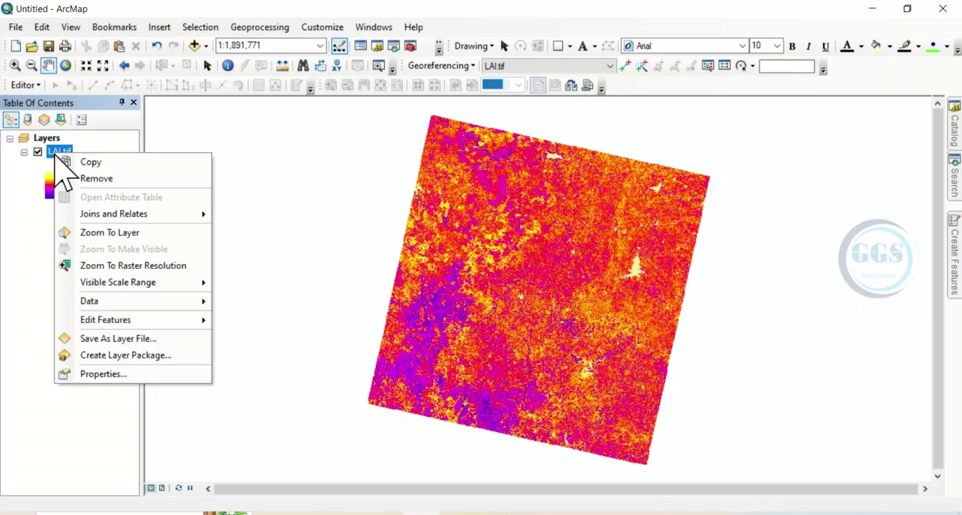
pyautogui.click(107, 373)
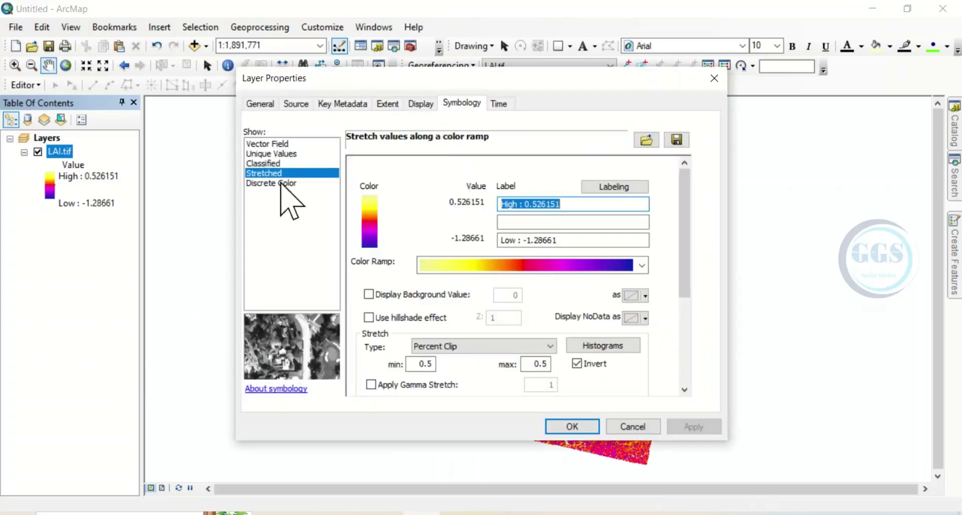
pyautogui.click(262, 165)
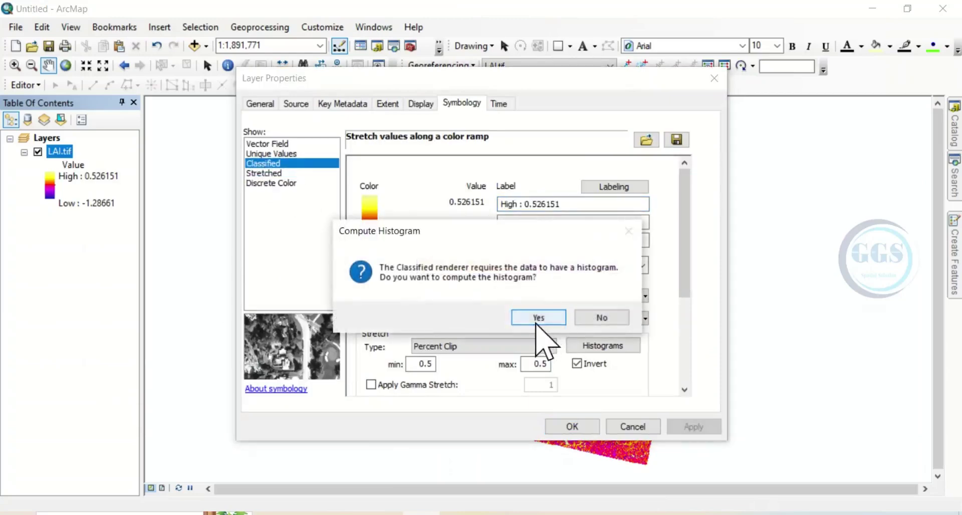
pyautogui.click(535, 323)
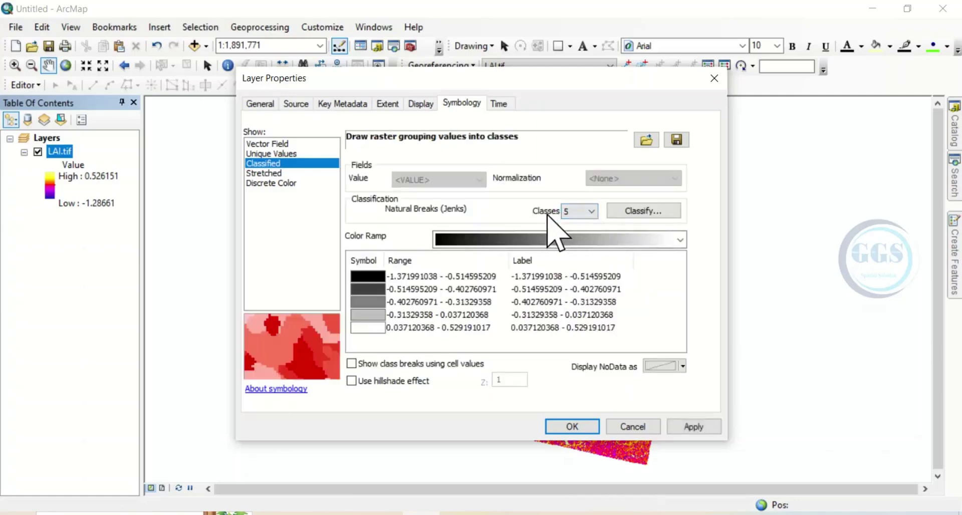
# Step: Give the classified LAI.tif symbology the green-yellow-red color ramp
pyautogui.click(680, 240)
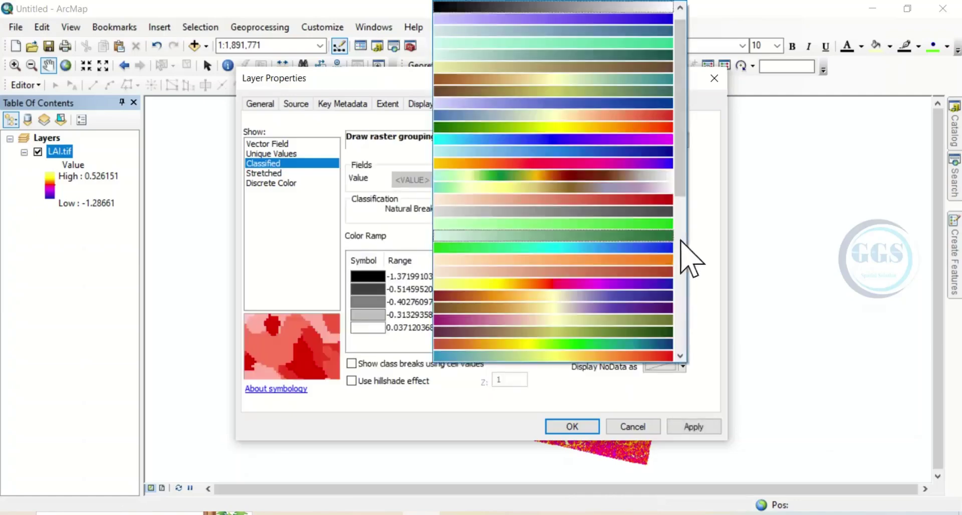
pyautogui.scroll(1, 597, 228)
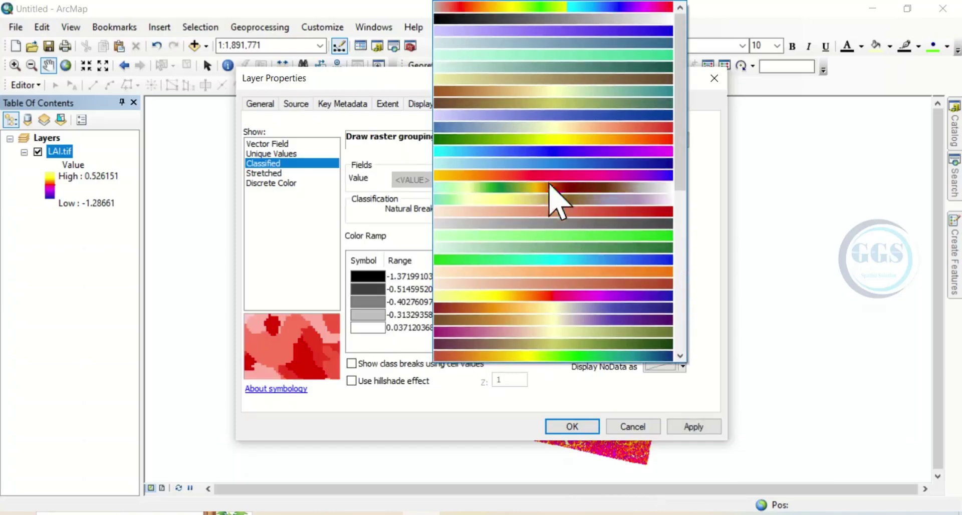
pyautogui.click(524, 141)
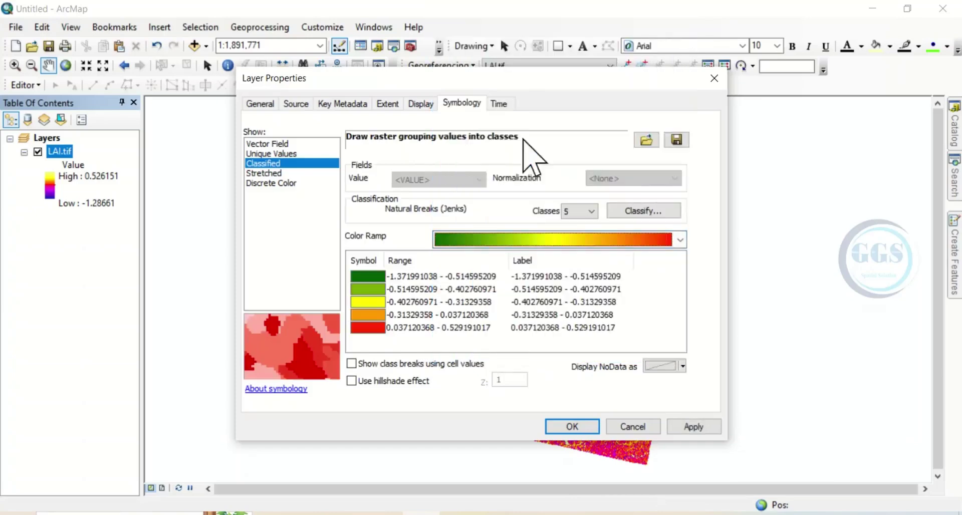
# Step: Format the class labels as numeric with two decimal places and apply the classified symbology to LAI.tif
pyautogui.rightClick(564, 287)
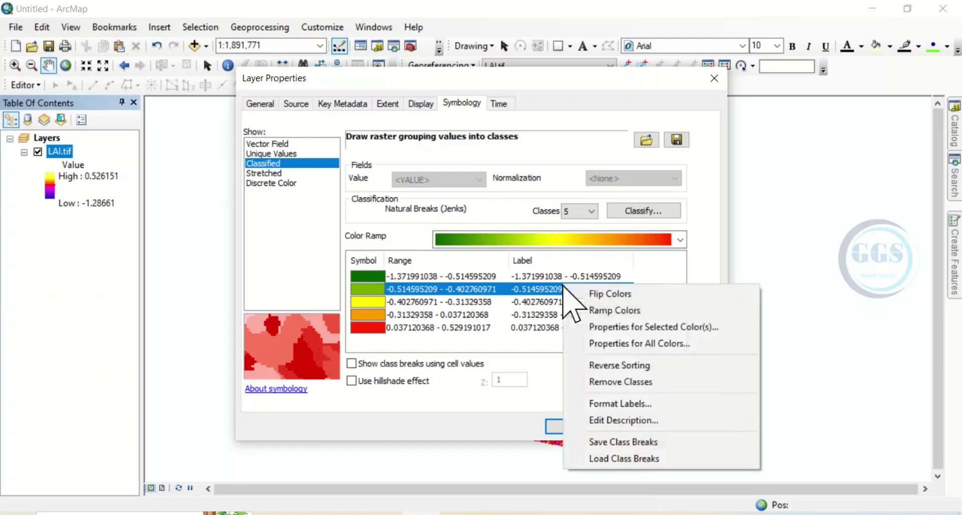
pyautogui.click(616, 404)
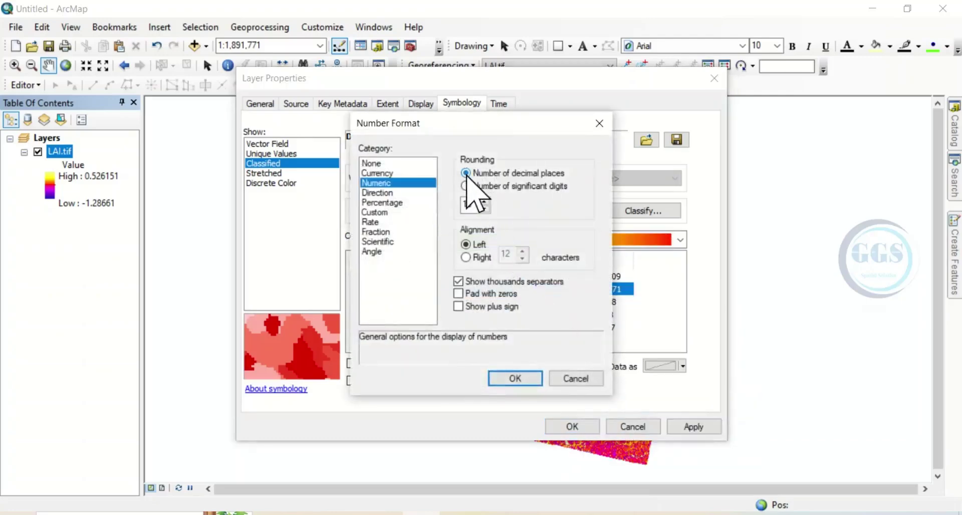
pyautogui.click(466, 173)
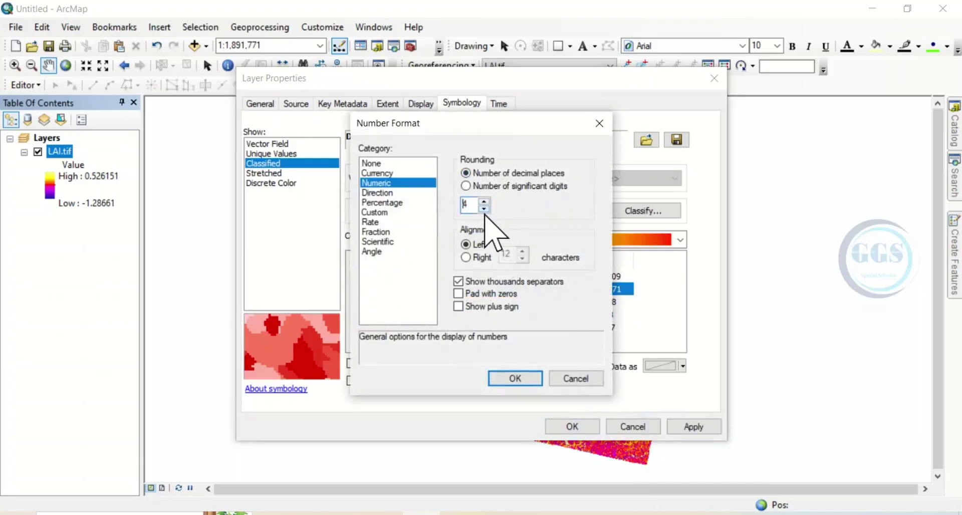
pyautogui.click(484, 209)
pyautogui.click(512, 378)
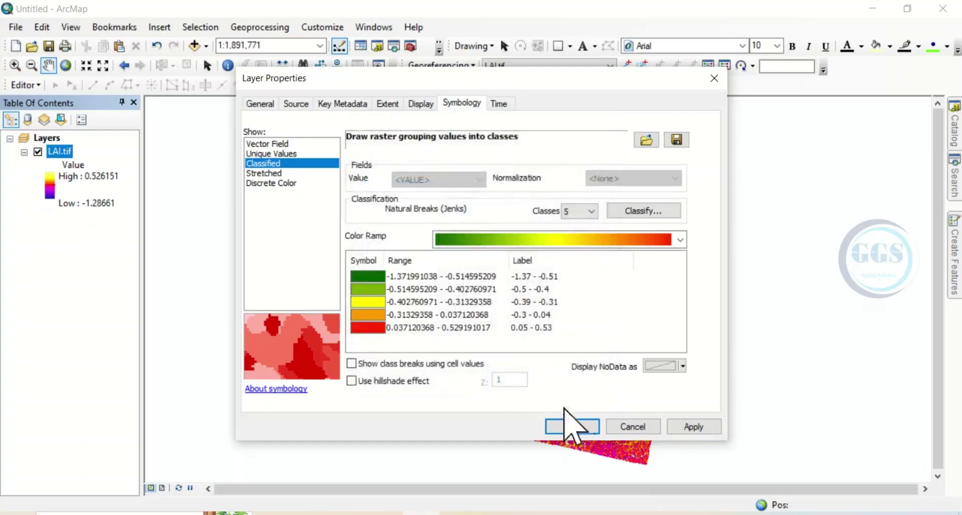
pyautogui.click(575, 427)
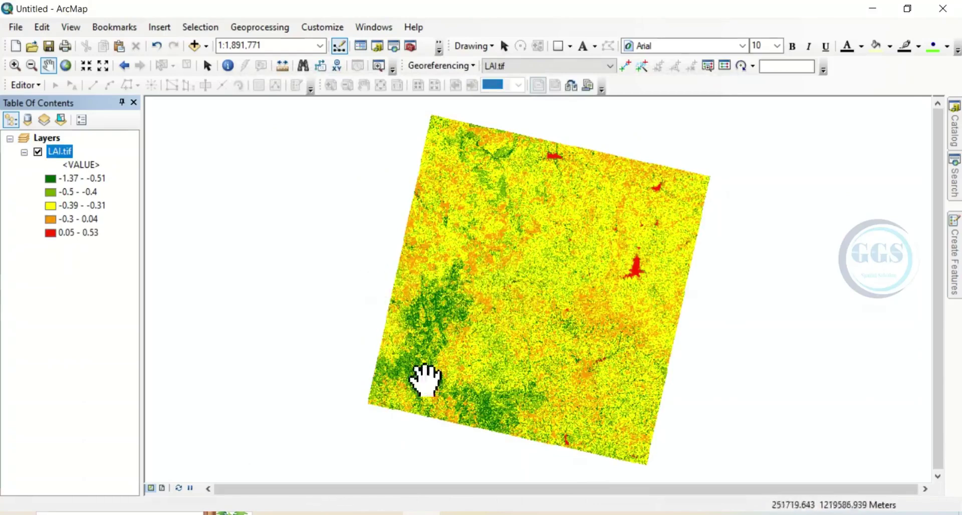
# Step: Switch to the page layout and apply the Landscape.mxd template to it
pyautogui.click(162, 488)
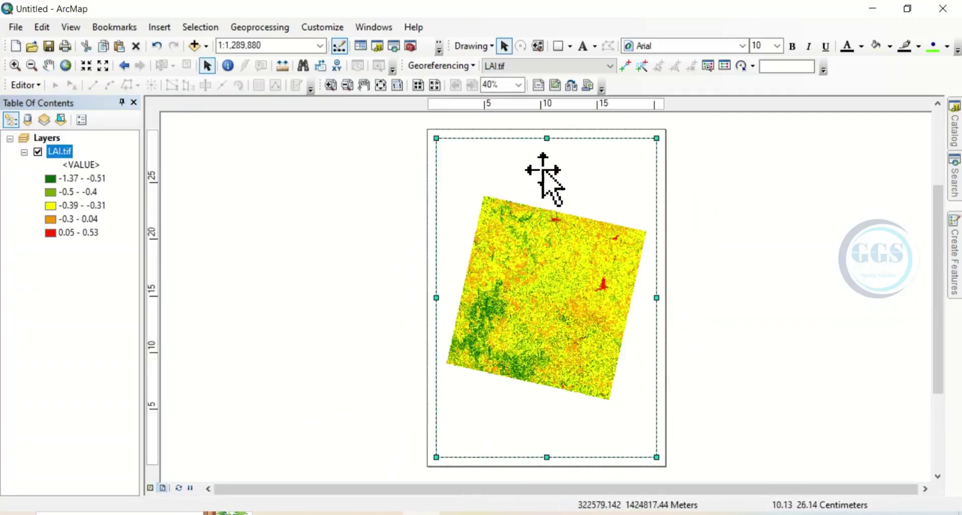
pyautogui.click(572, 85)
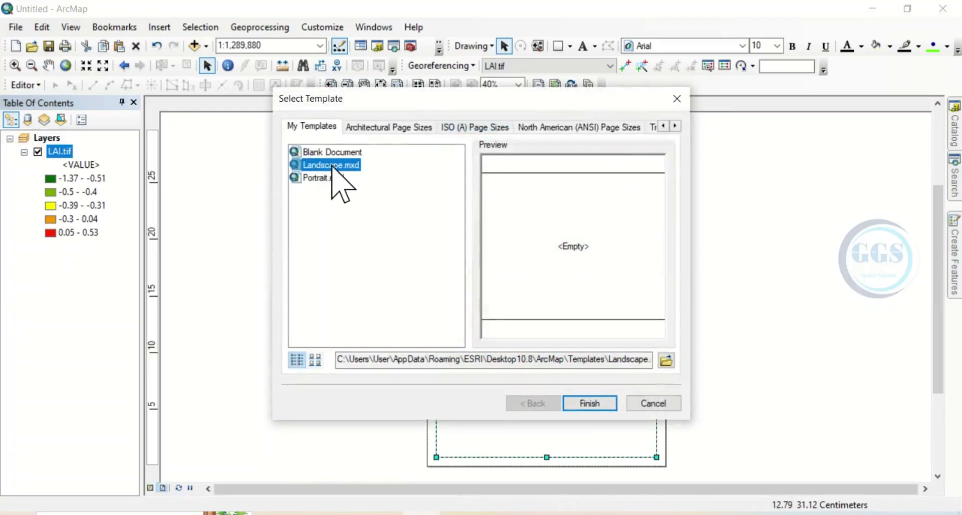
pyautogui.click(590, 404)
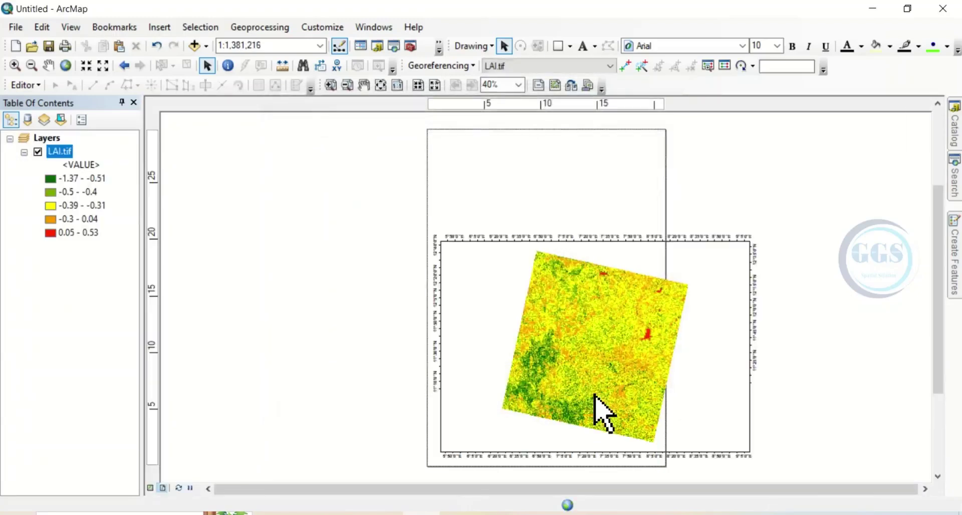
# Step: Set the paper orientation to Landscape in the page and print setup
pyautogui.click(16, 27)
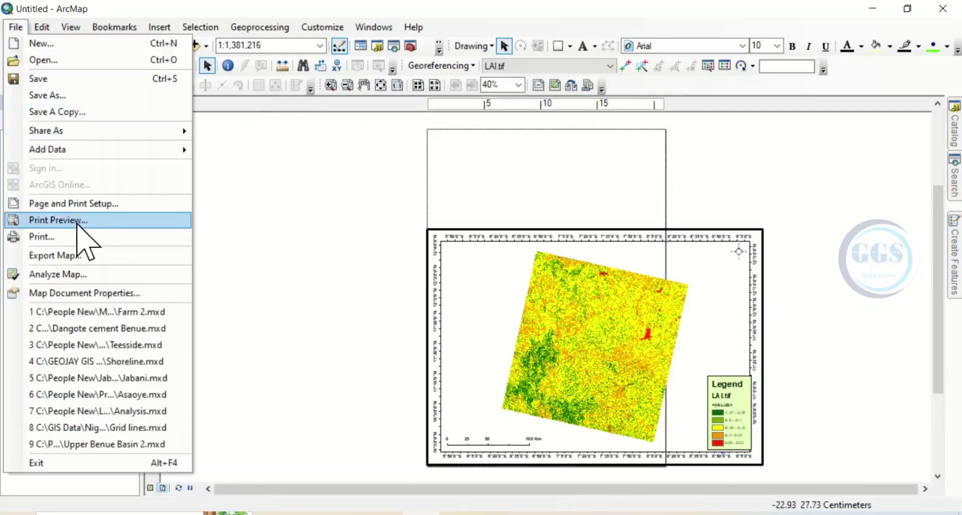
pyautogui.click(70, 204)
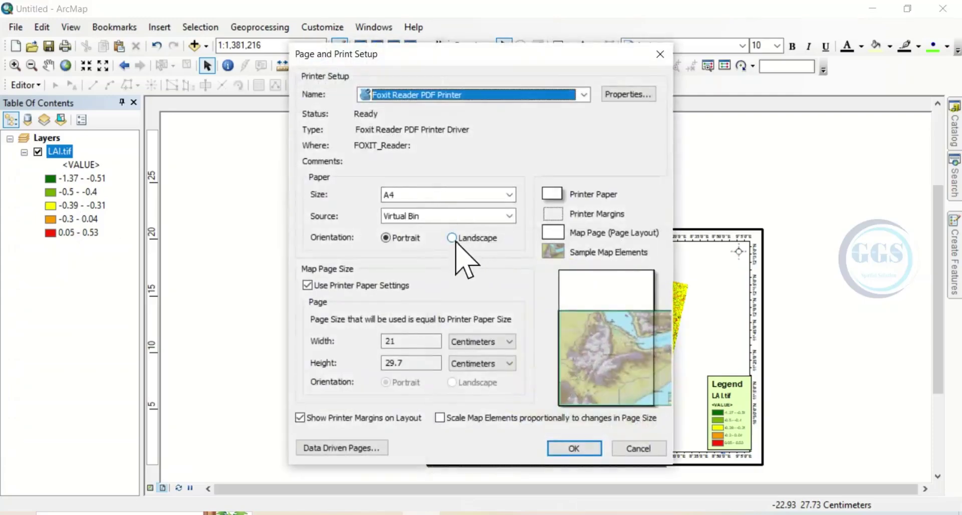
pyautogui.click(452, 238)
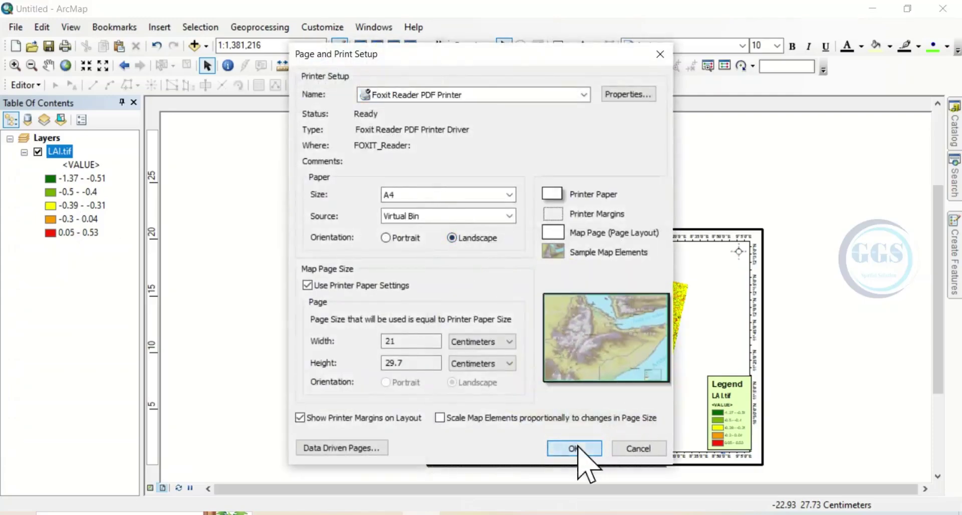
pyautogui.click(574, 448)
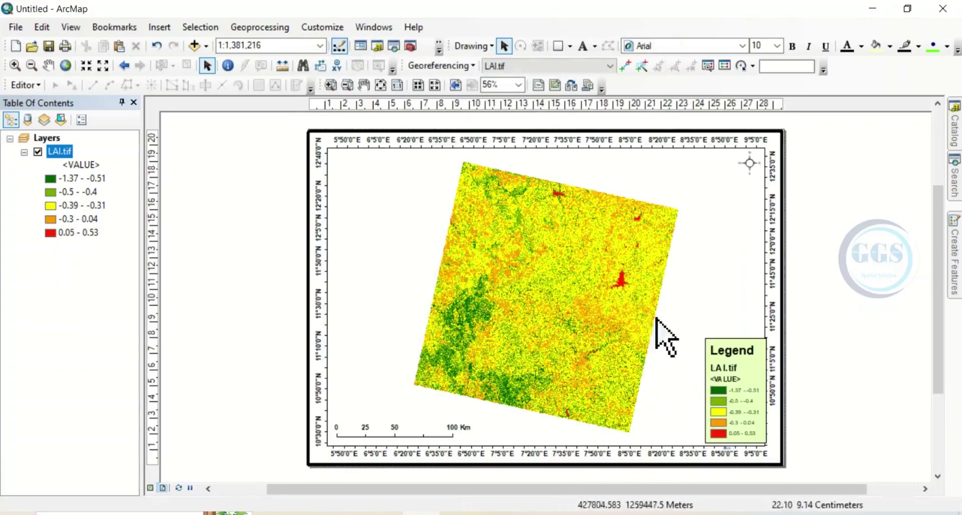
# Step: Open the interval settings of the data frame's graticule and set the X and Y axis degrees to 1
pyautogui.click(714, 258)
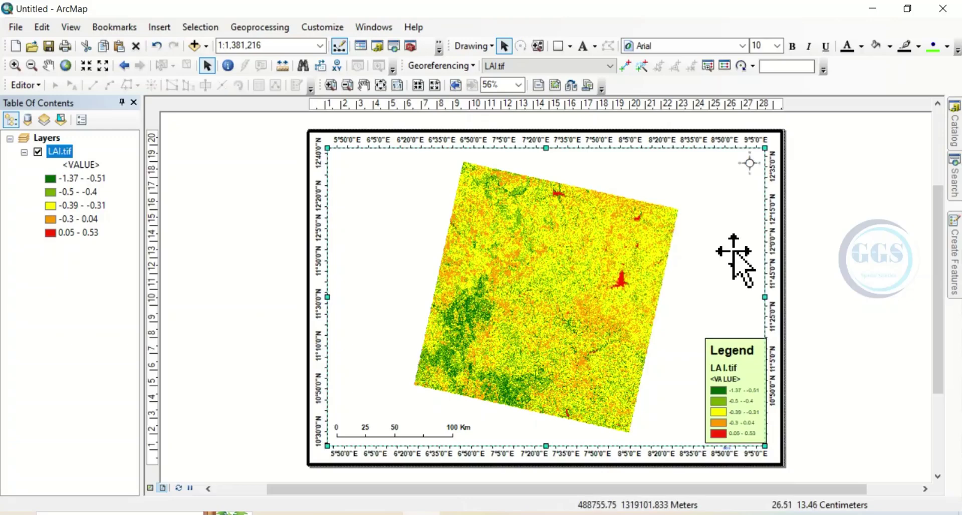
pyautogui.rightClick(734, 250)
pyautogui.click(776, 497)
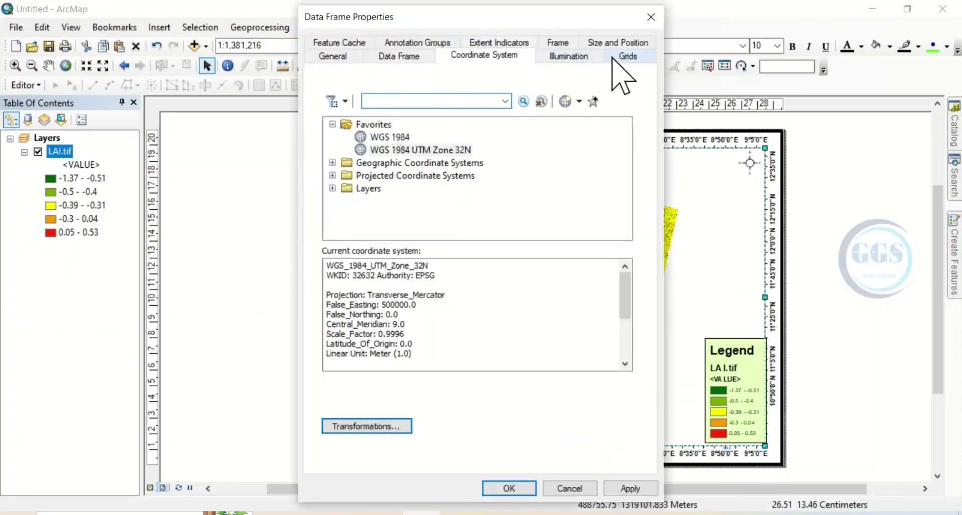
pyautogui.click(621, 57)
pyautogui.click(565, 182)
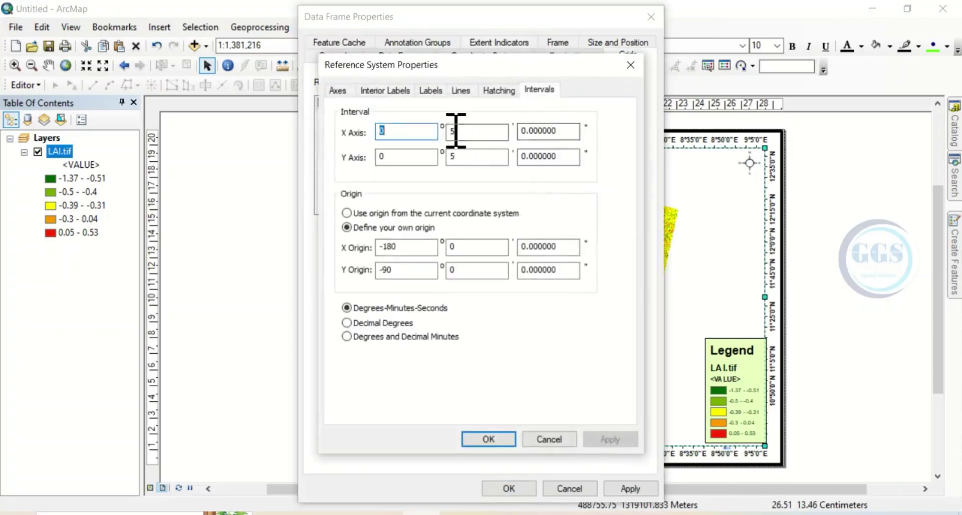
pyautogui.write('1')
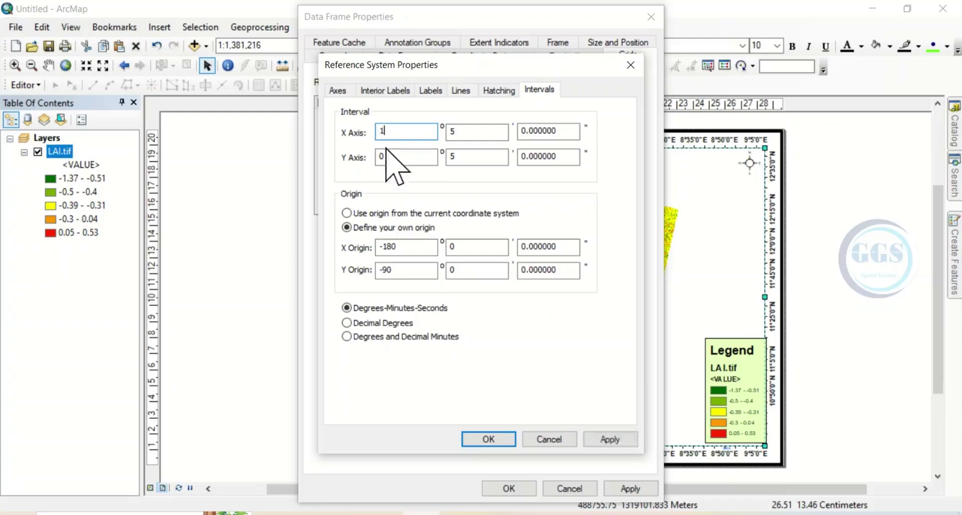
pyautogui.doubleClick(383, 156)
pyautogui.write('1')
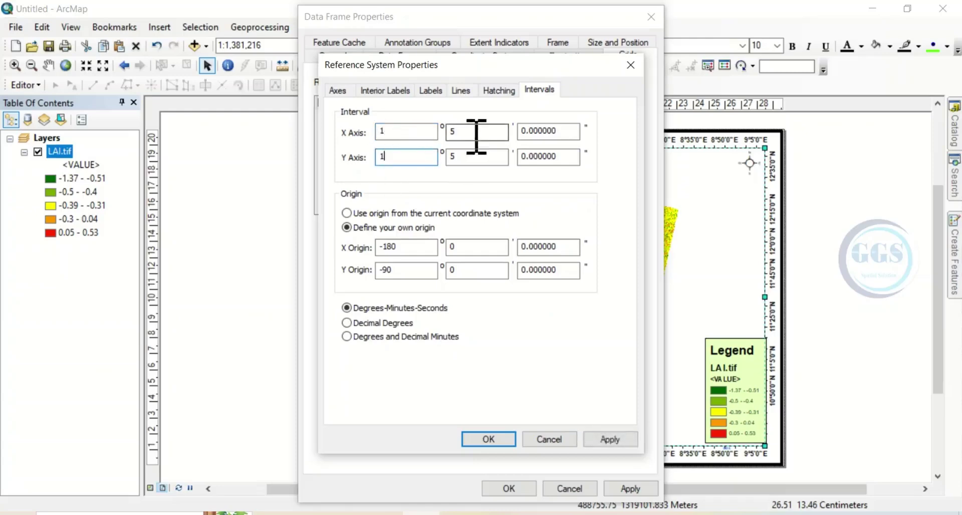
# Step: Set the minutes of the graticule's X and Y axis intervals to 0 and apply the grid changes
pyautogui.moveTo(477, 134); pyautogui.dragTo(446, 134)
pyautogui.write('0')
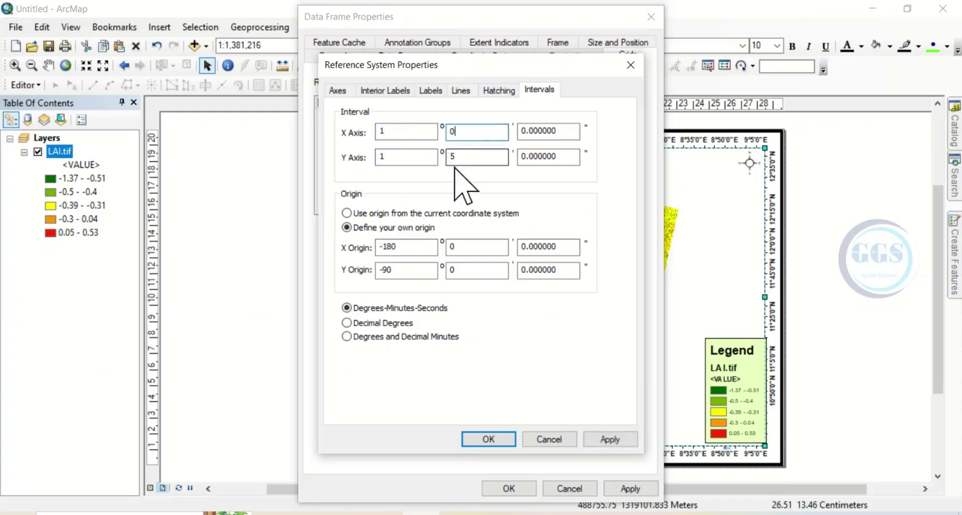
pyautogui.doubleClick(456, 157)
pyautogui.write('5')
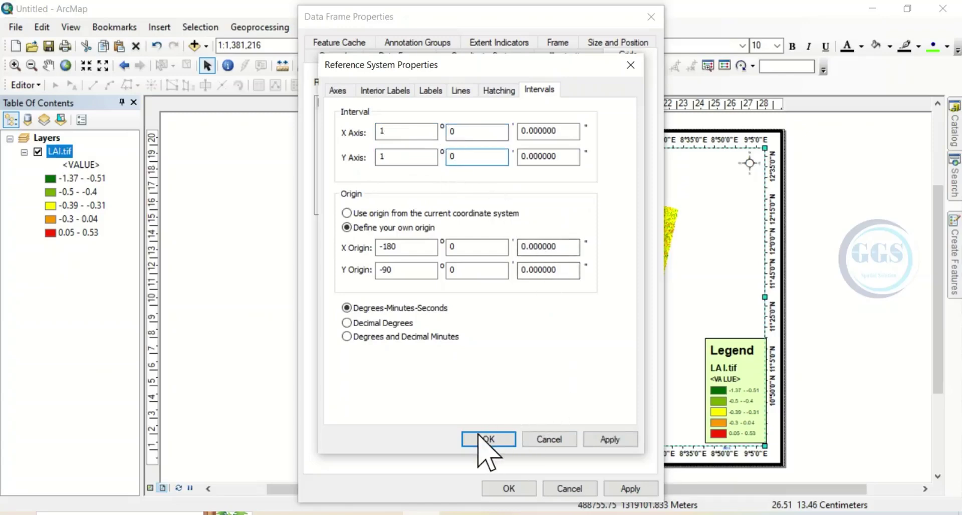
pyautogui.click(486, 438)
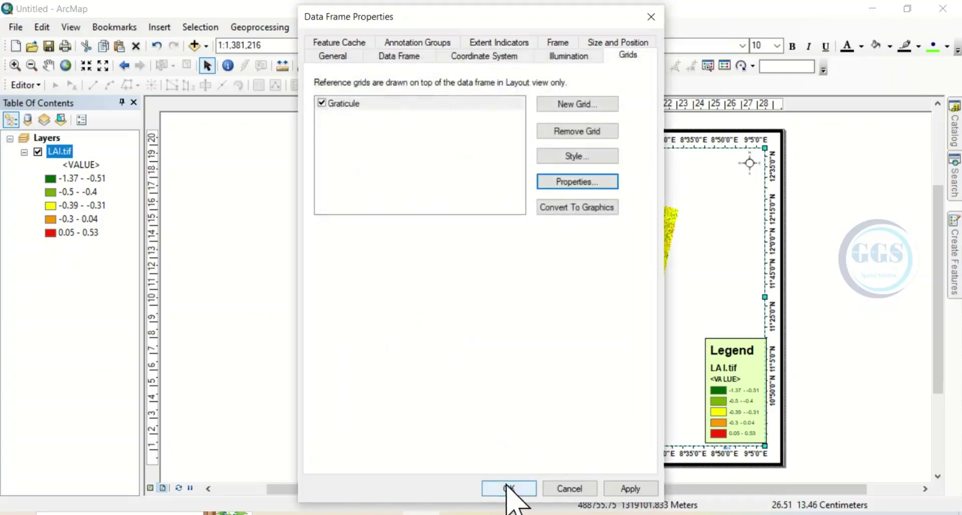
pyautogui.click(508, 489)
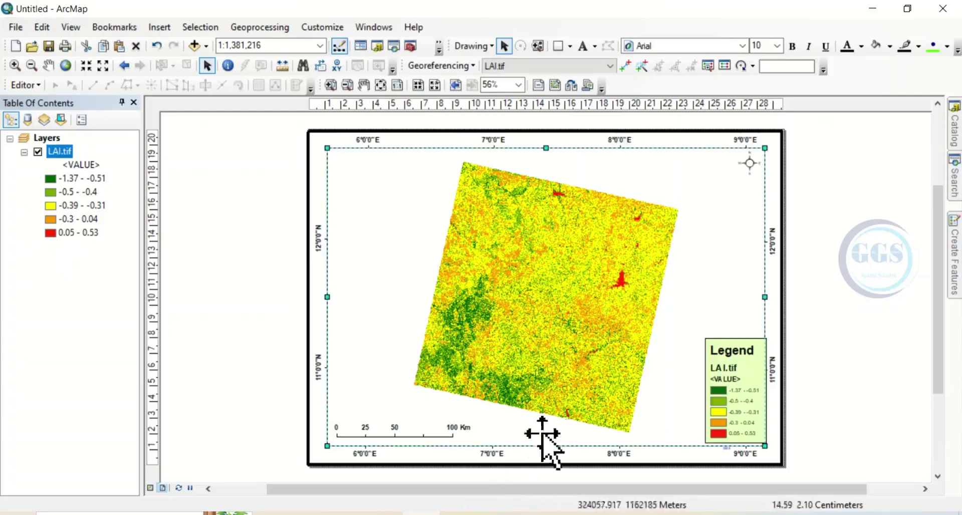